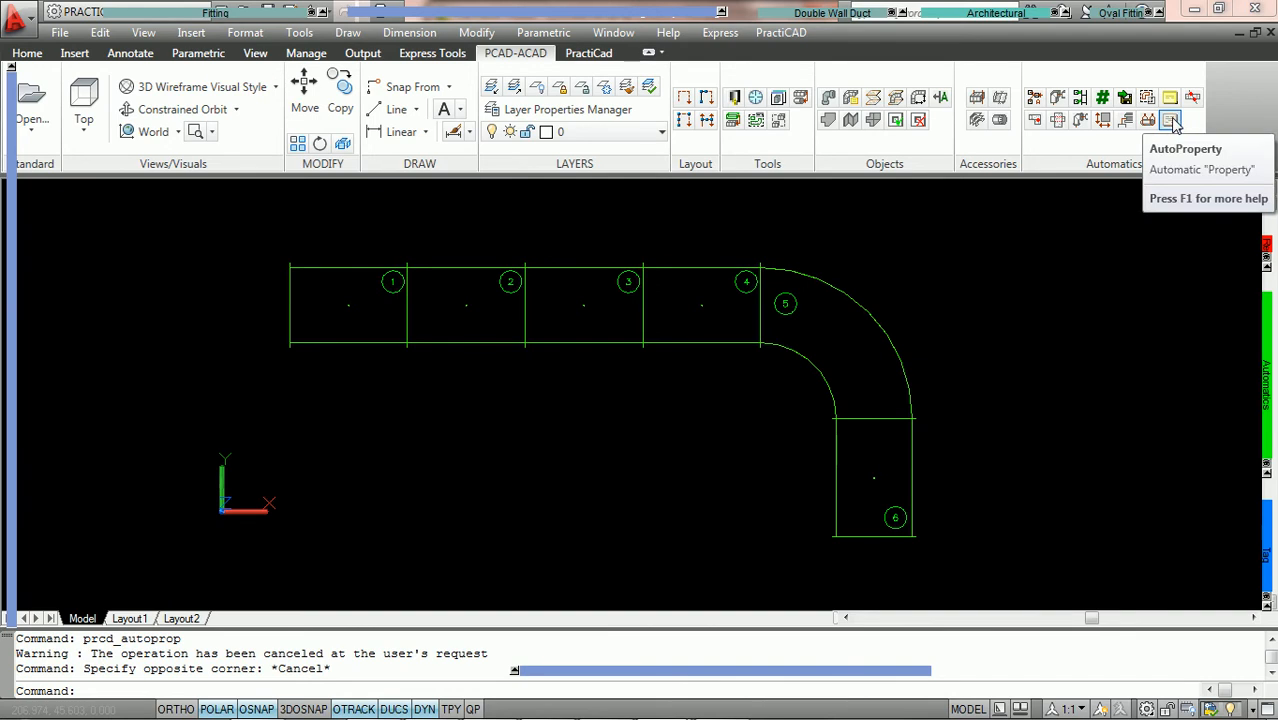
- Review the selection, conditions and property settings of the AutoProperty command, including its Set and Delete options, and close it without applying
{"action": "mouse_move", "coordinate": [1262, 425]}
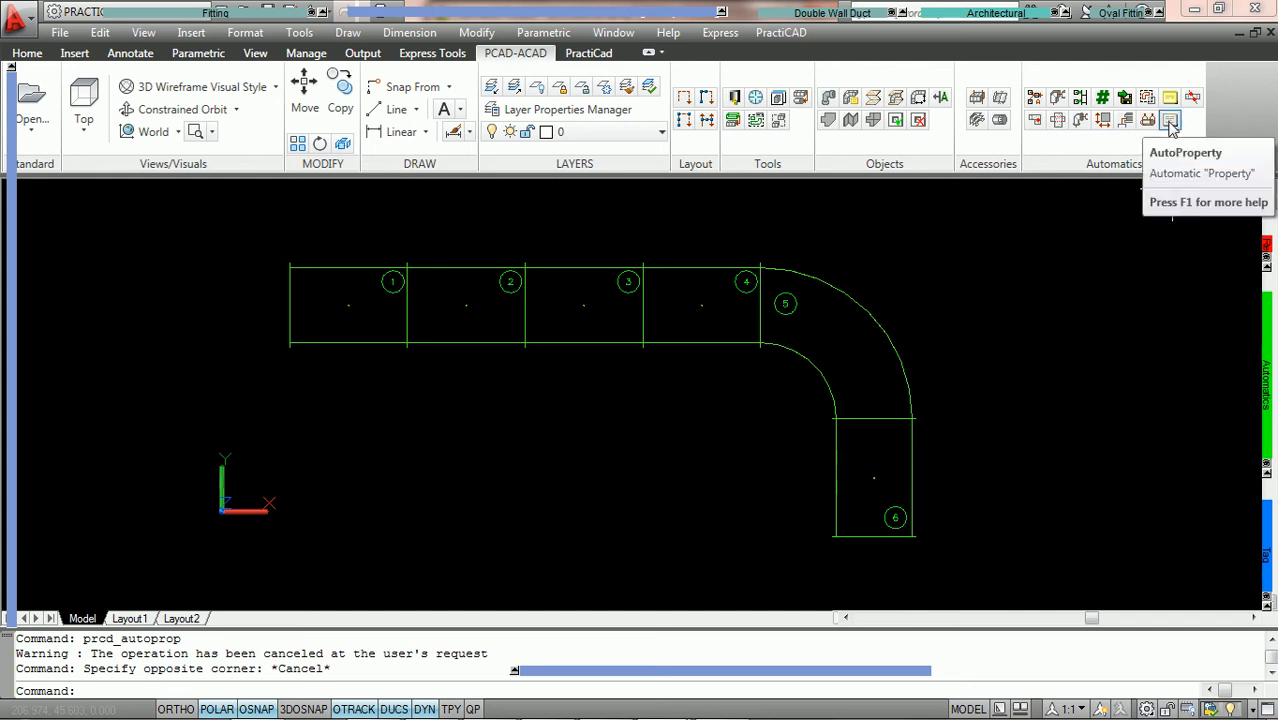
{"action": "left_click", "coordinate": [1170, 121]}
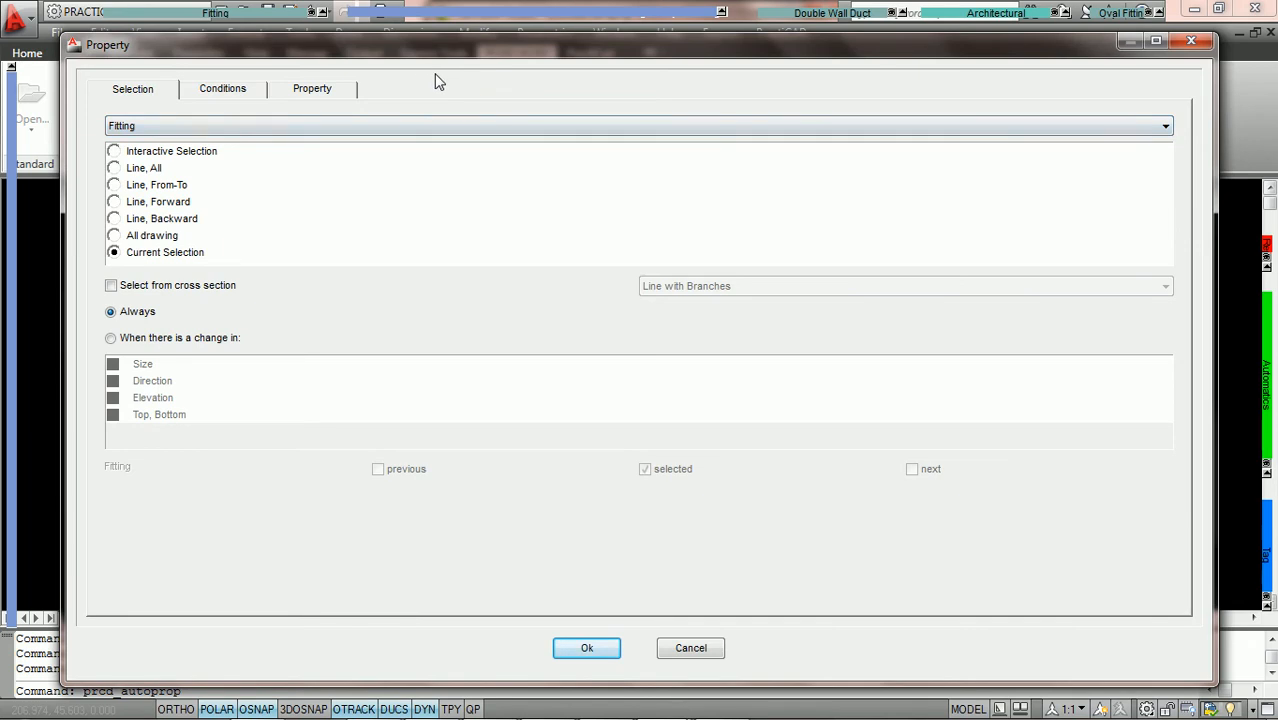
{"action": "left_click", "coordinate": [241, 99]}
{"action": "left_click", "coordinate": [316, 95]}
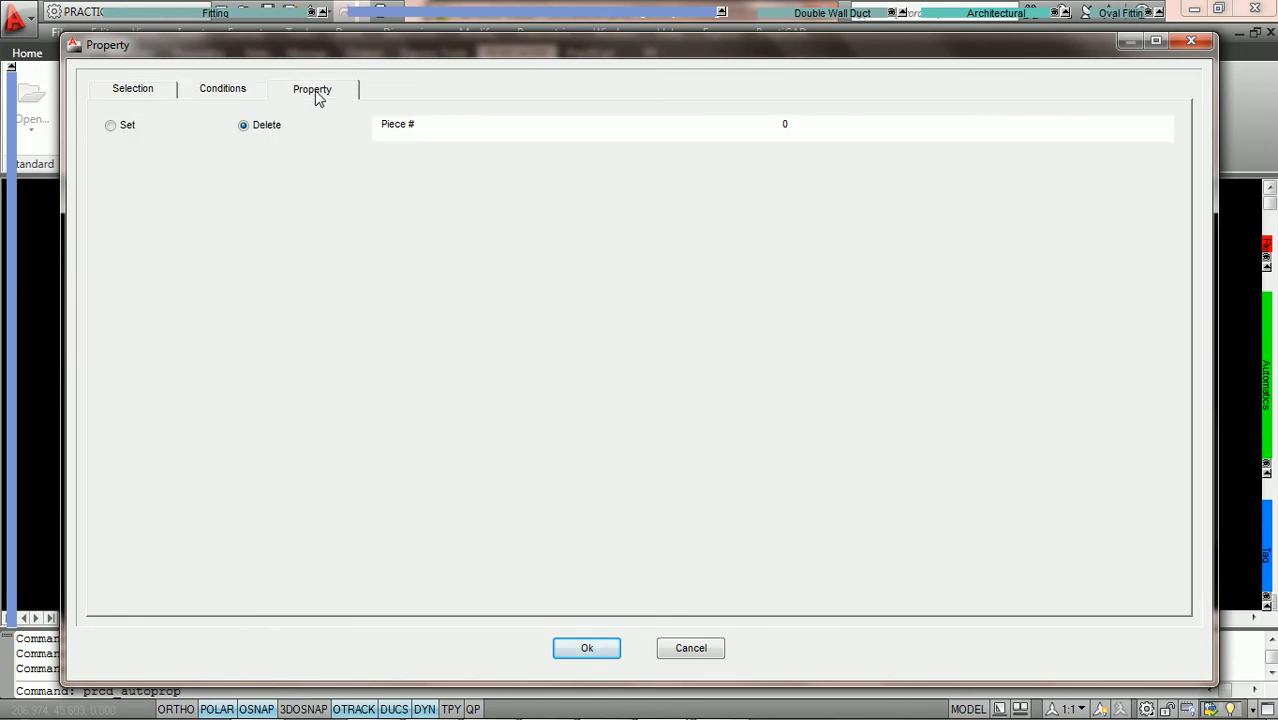
{"action": "left_click", "coordinate": [137, 95]}
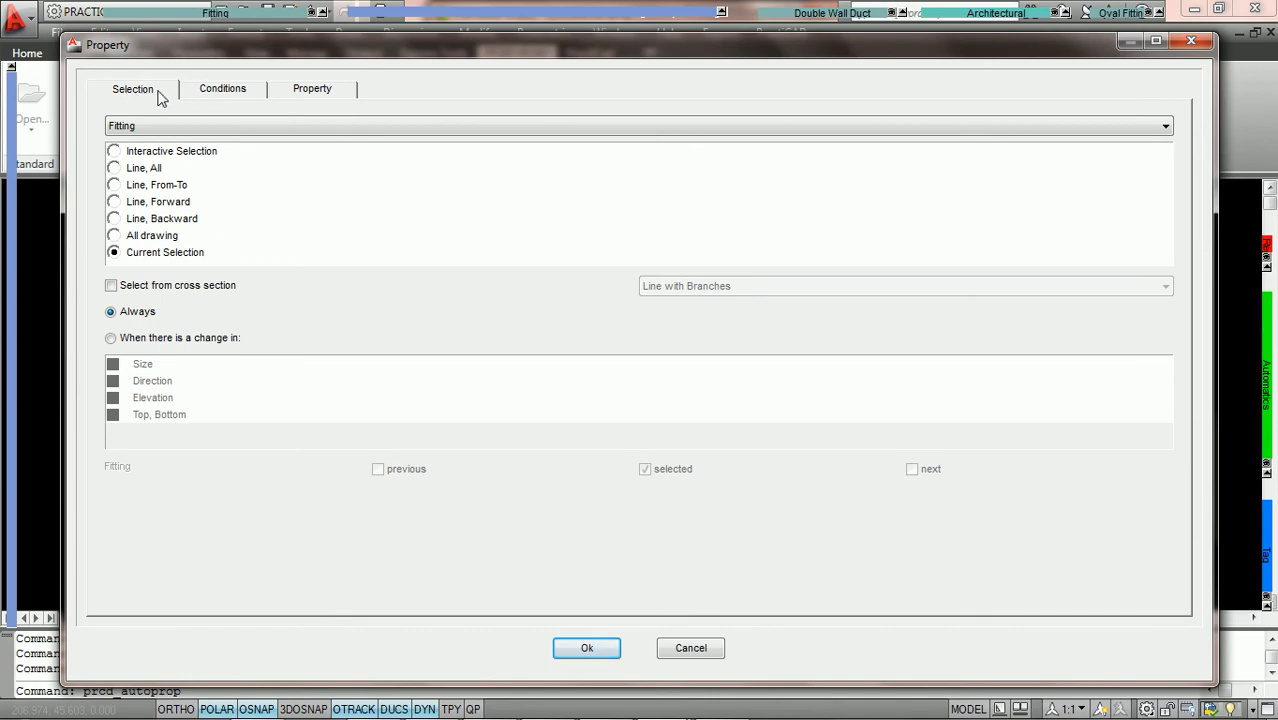
{"action": "left_click", "coordinate": [200, 93]}
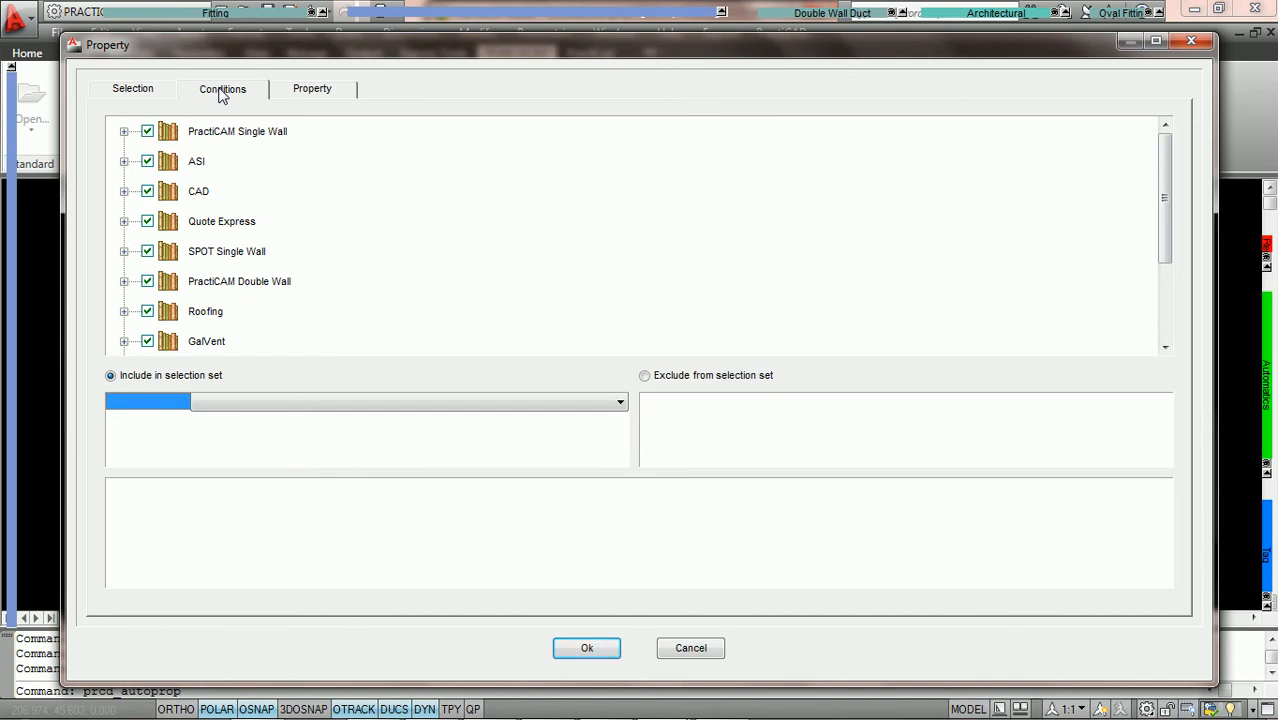
{"action": "left_click", "coordinate": [128, 90]}
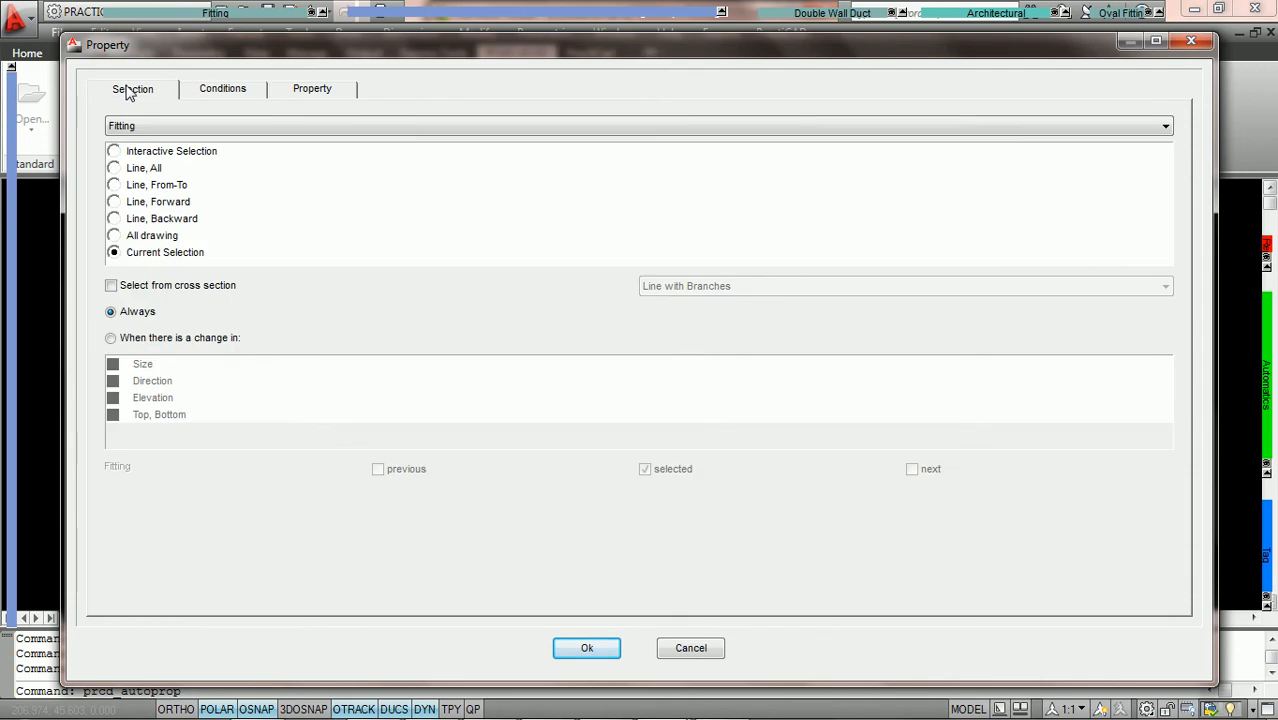
{"action": "left_click", "coordinate": [208, 96]}
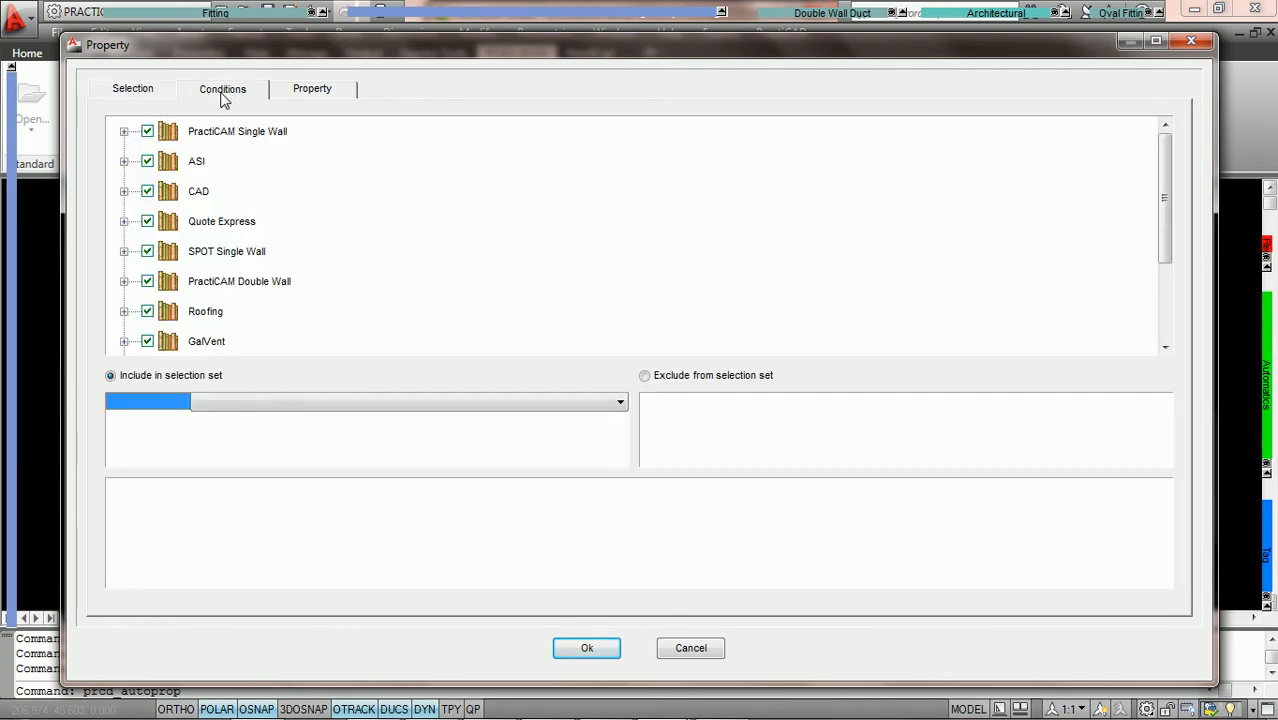
{"action": "left_click", "coordinate": [321, 97]}
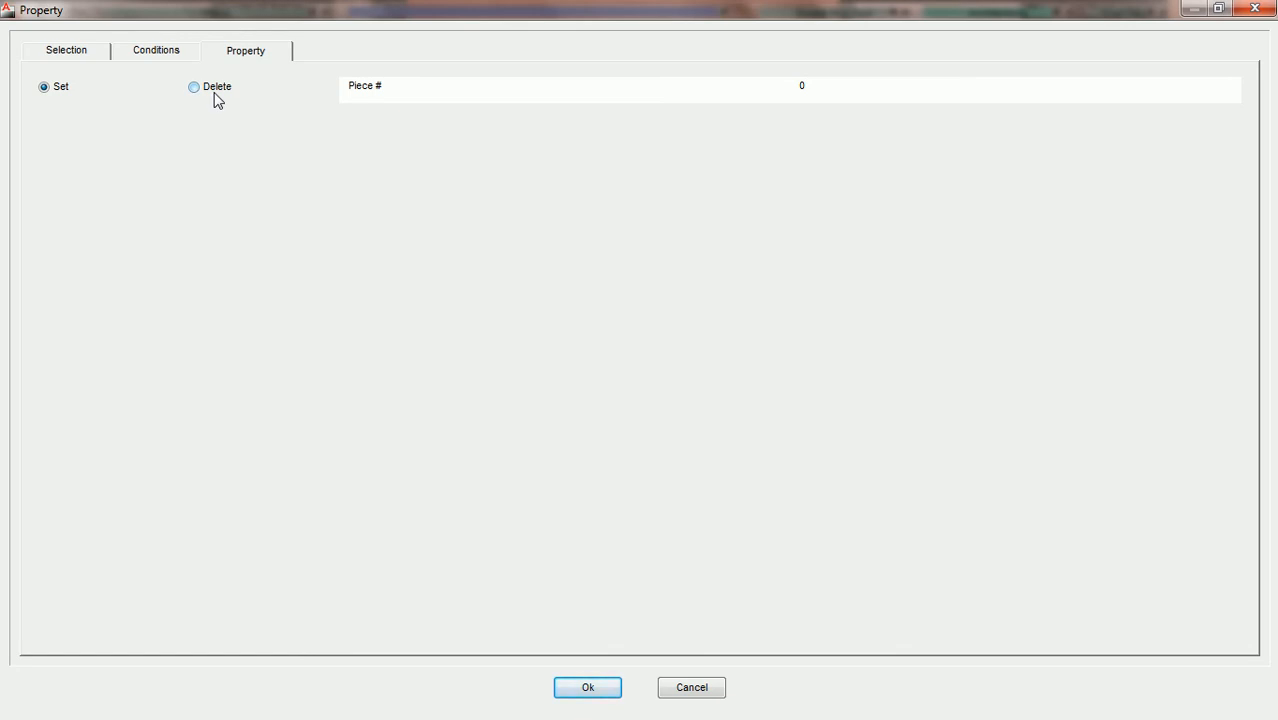
{"action": "left_click", "coordinate": [1262, 12]}
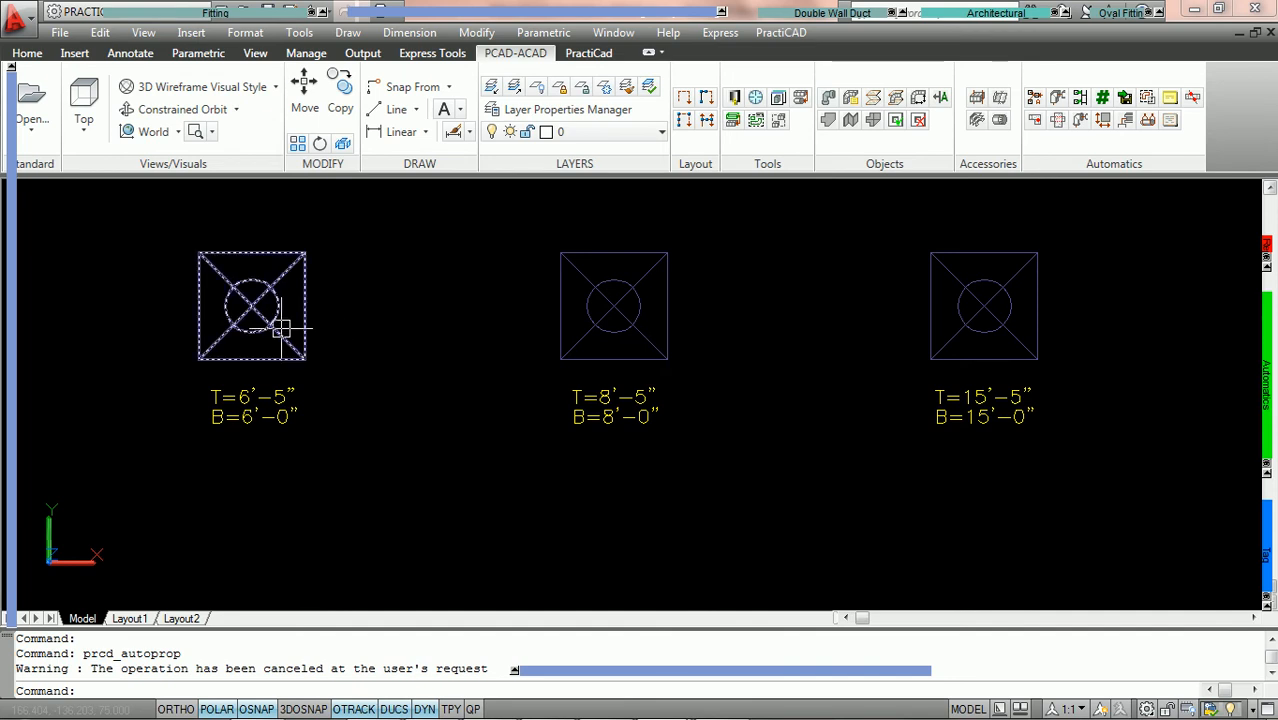
- Select the three ceiling grills with their elevation labels and start AutoProperty for object type Grill on the current selection
{"action": "mouse_move", "coordinate": [282, 328]}
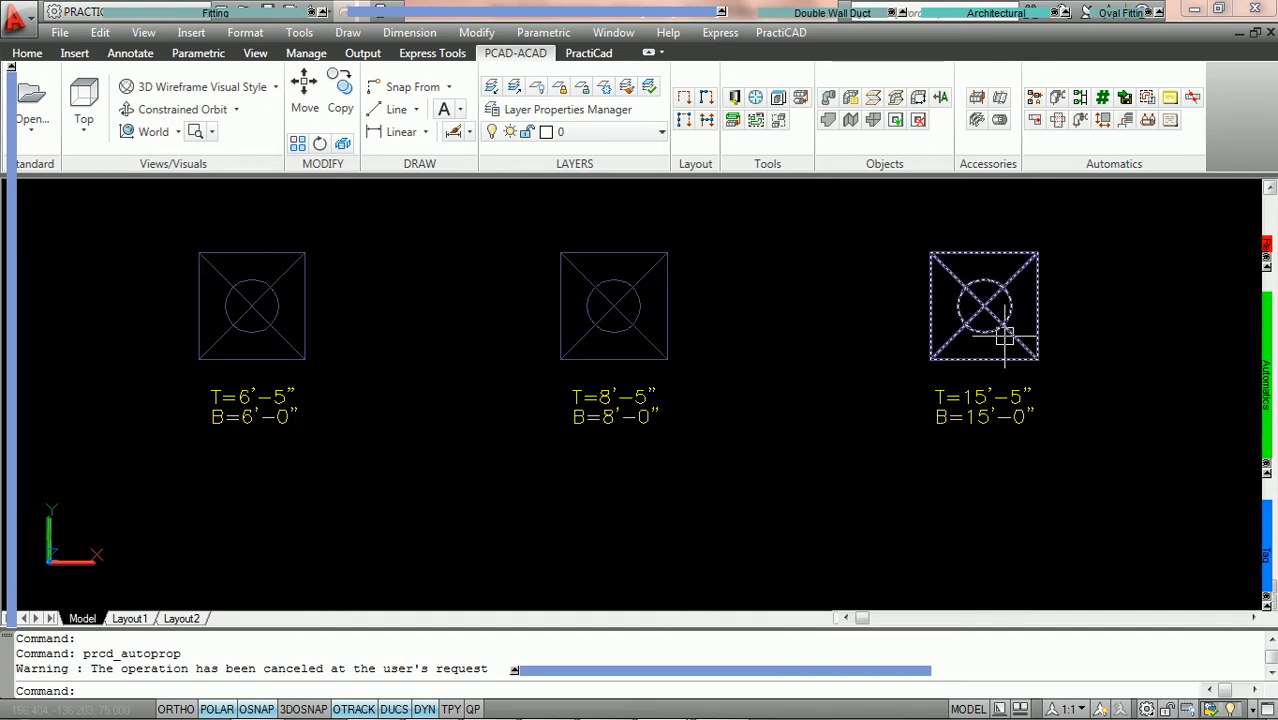
{"action": "mouse_move", "coordinate": [1004, 334]}
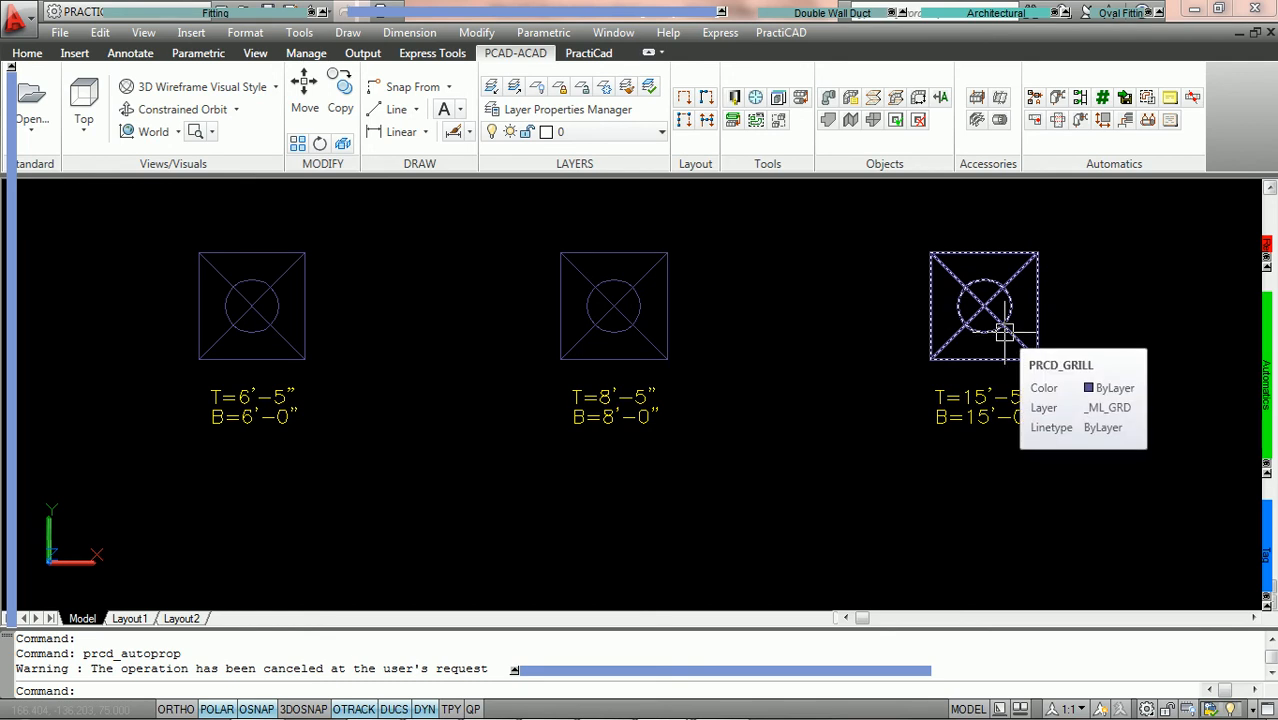
{"action": "scroll", "coordinate": [1004, 334], "scroll_direction": "down", "scroll_amount": 2}
{"action": "middle_click_drag", "start_coordinate": [1004, 336], "coordinate": [884, 331]}
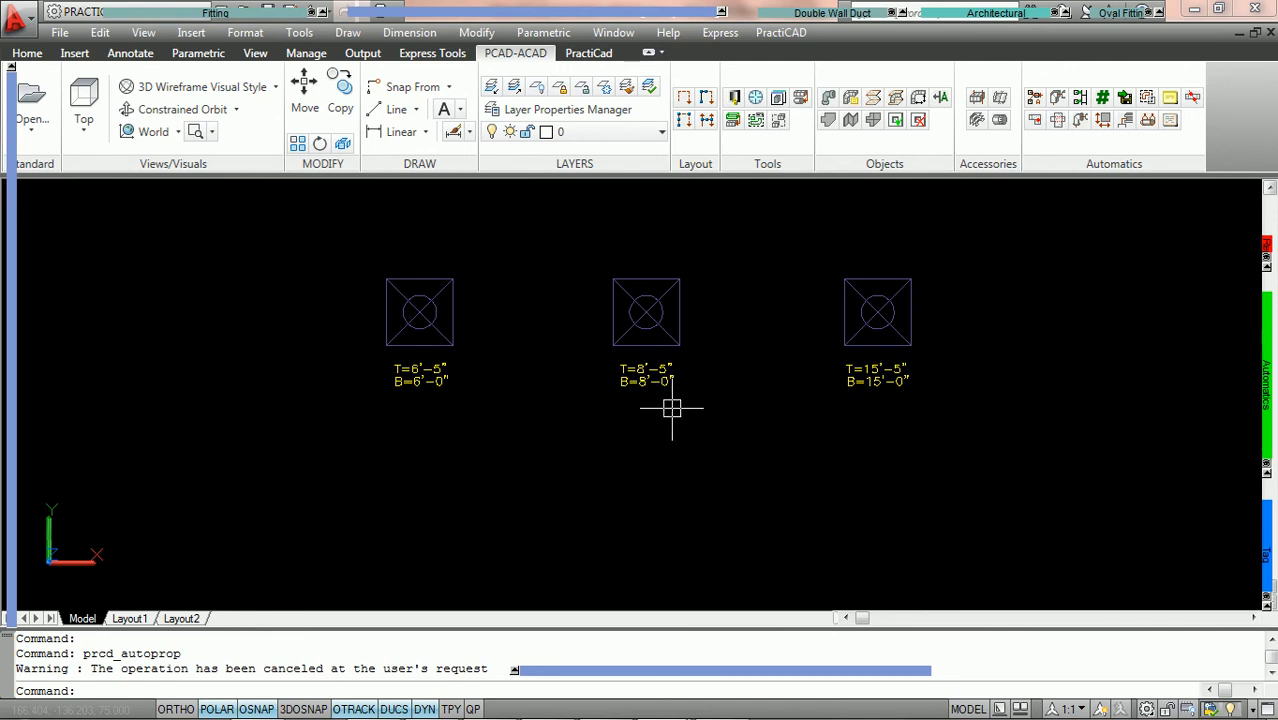
{"action": "scroll", "coordinate": [793, 380], "scroll_direction": "up", "scroll_amount": 1}
{"action": "left_click", "coordinate": [977, 439]}
{"action": "left_click", "coordinate": [200, 206]}
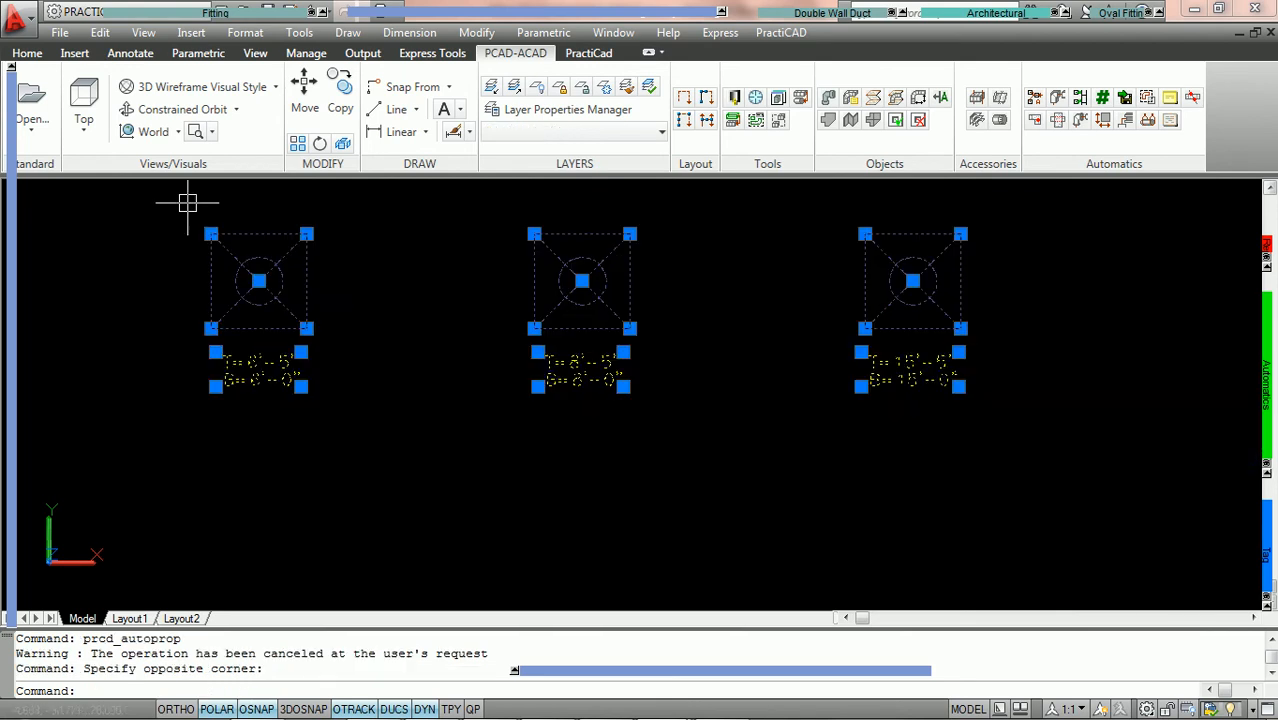
{"action": "left_click", "coordinate": [1172, 124]}
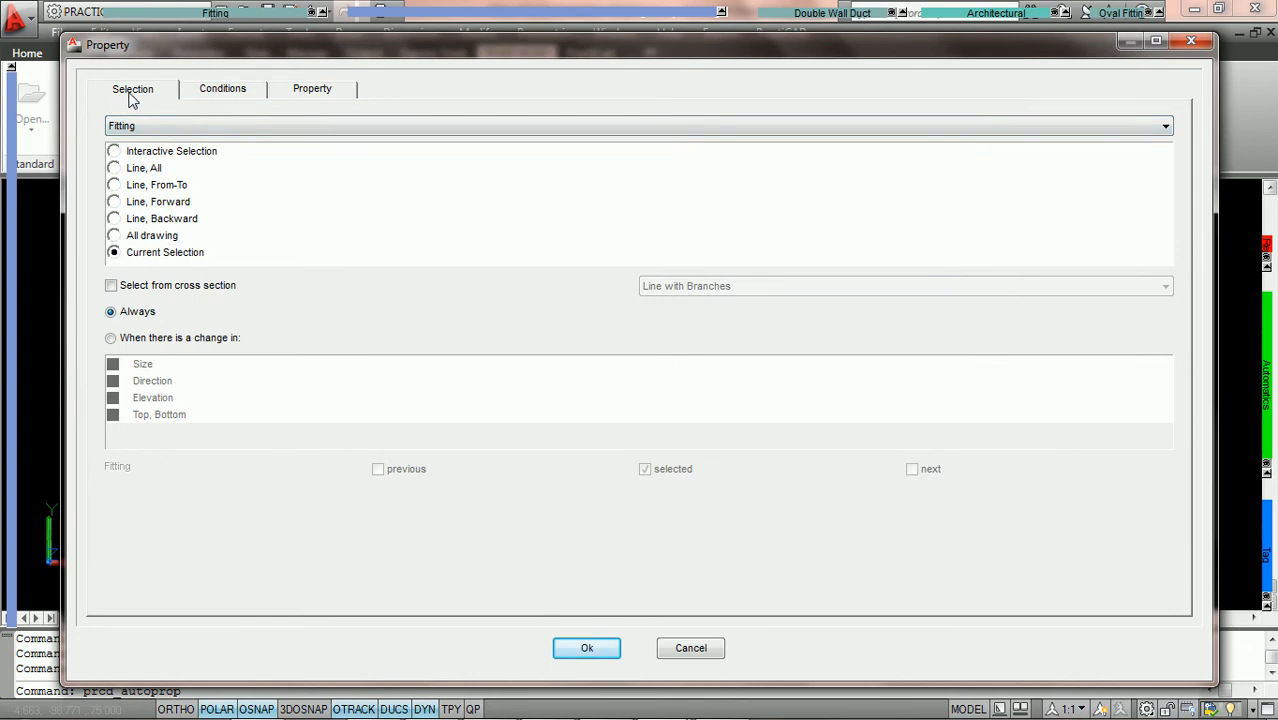
{"action": "left_click", "coordinate": [150, 125]}
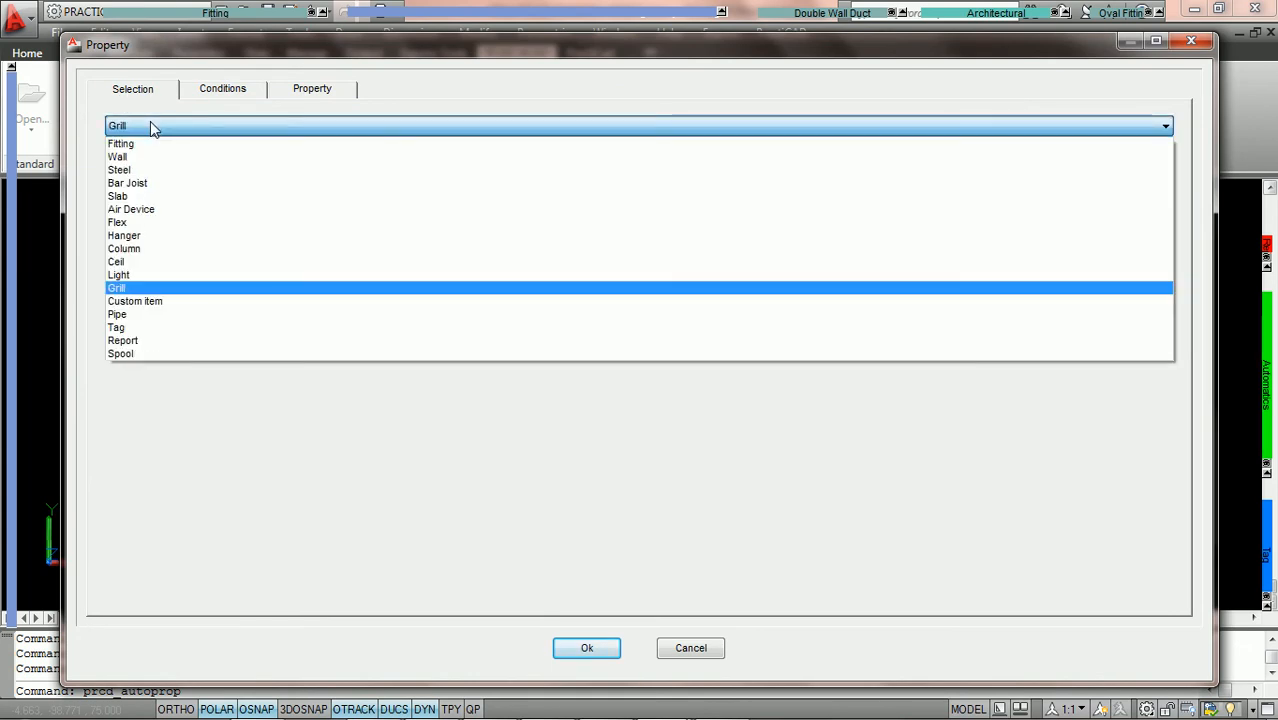
{"action": "left_click", "coordinate": [150, 125]}
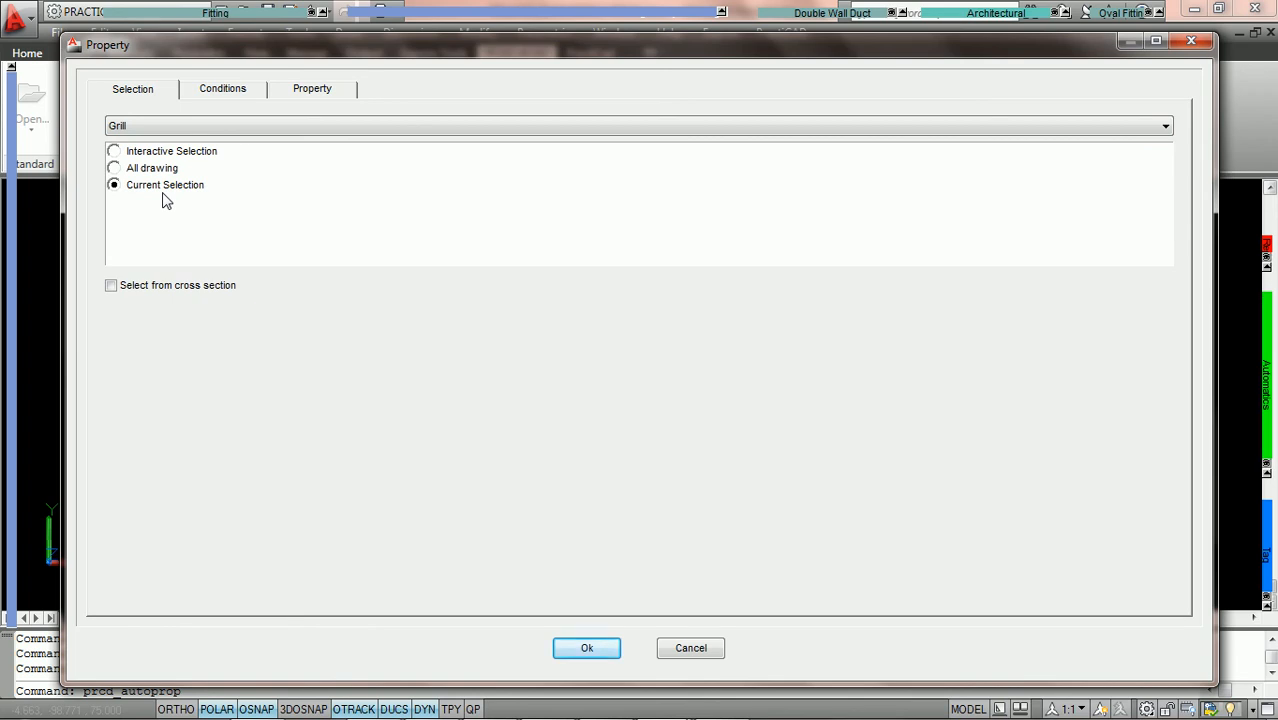
- Set the Bottom Elevation of the selected grills to 120 and apply the change
{"action": "left_click", "coordinate": [313, 92]}
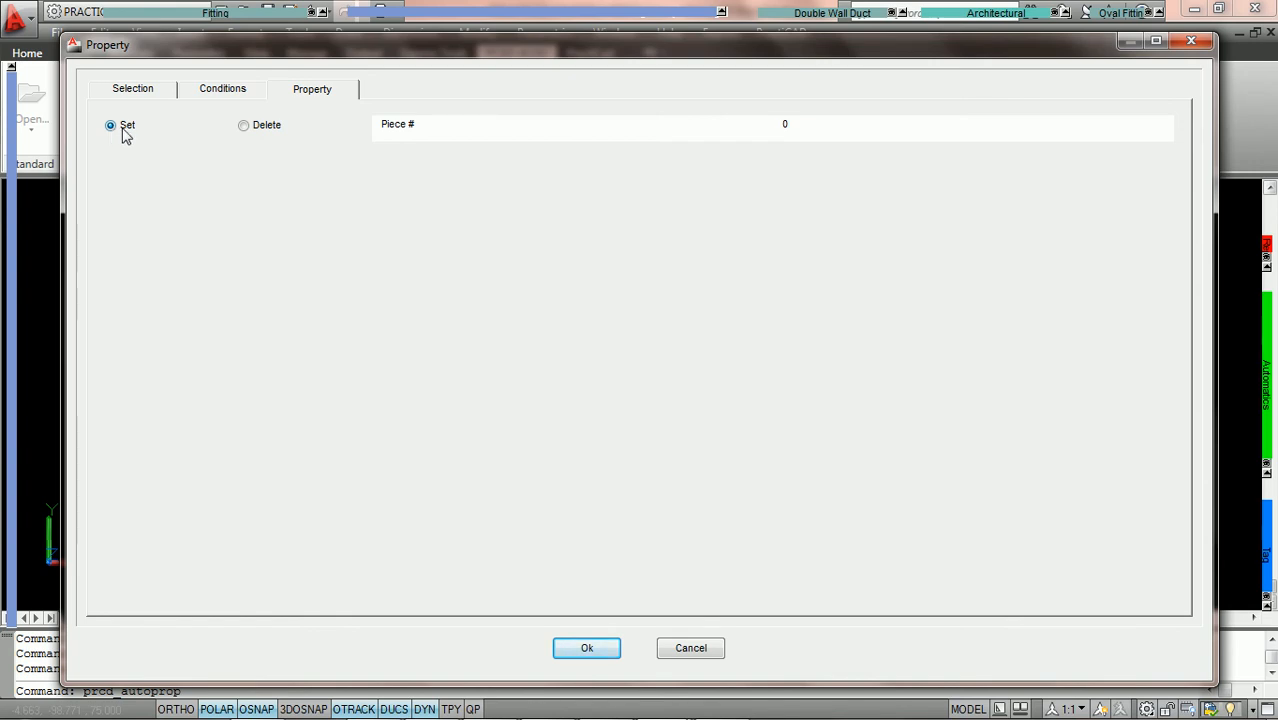
{"action": "left_click", "coordinate": [626, 131]}
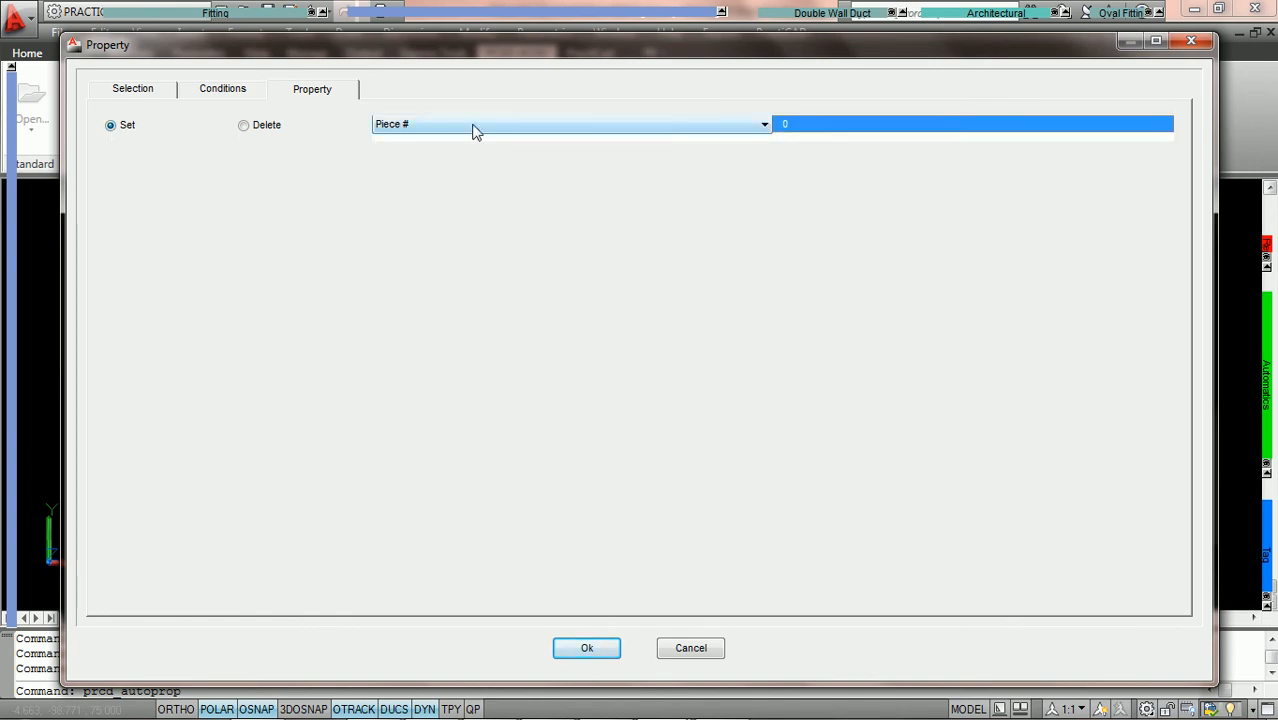
{"action": "left_click", "coordinate": [765, 128]}
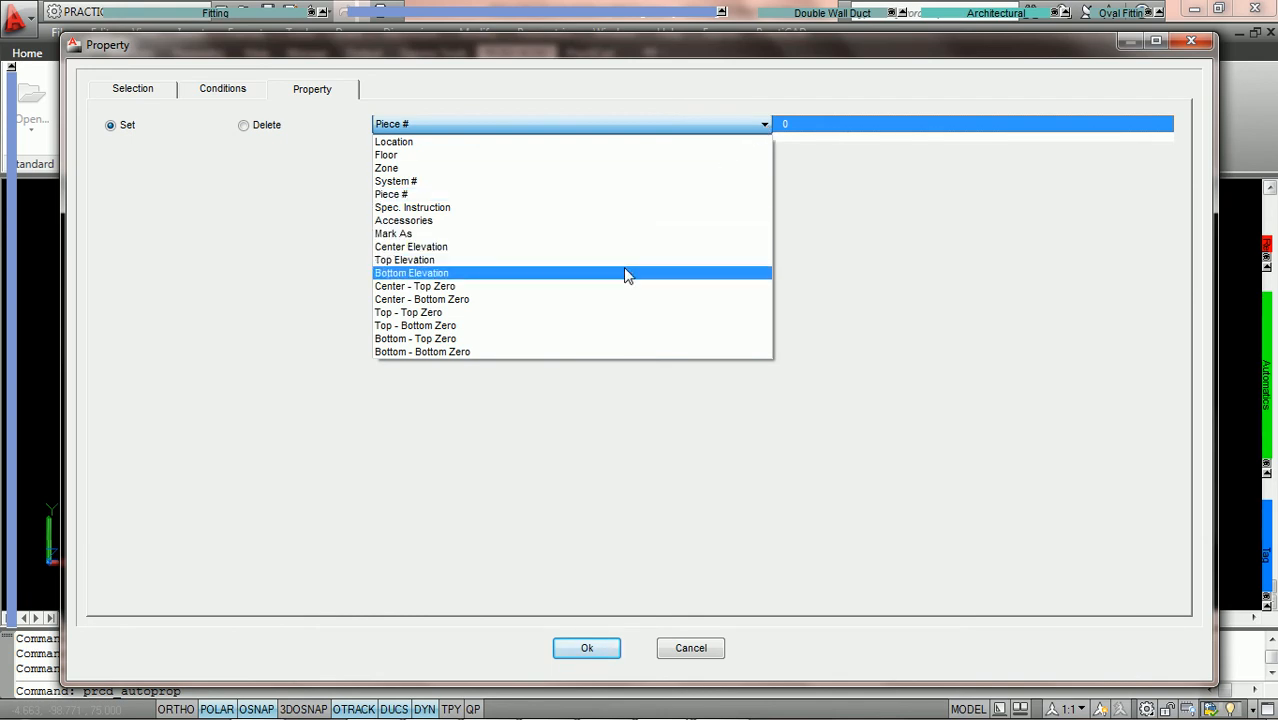
{"action": "left_click", "coordinate": [476, 276]}
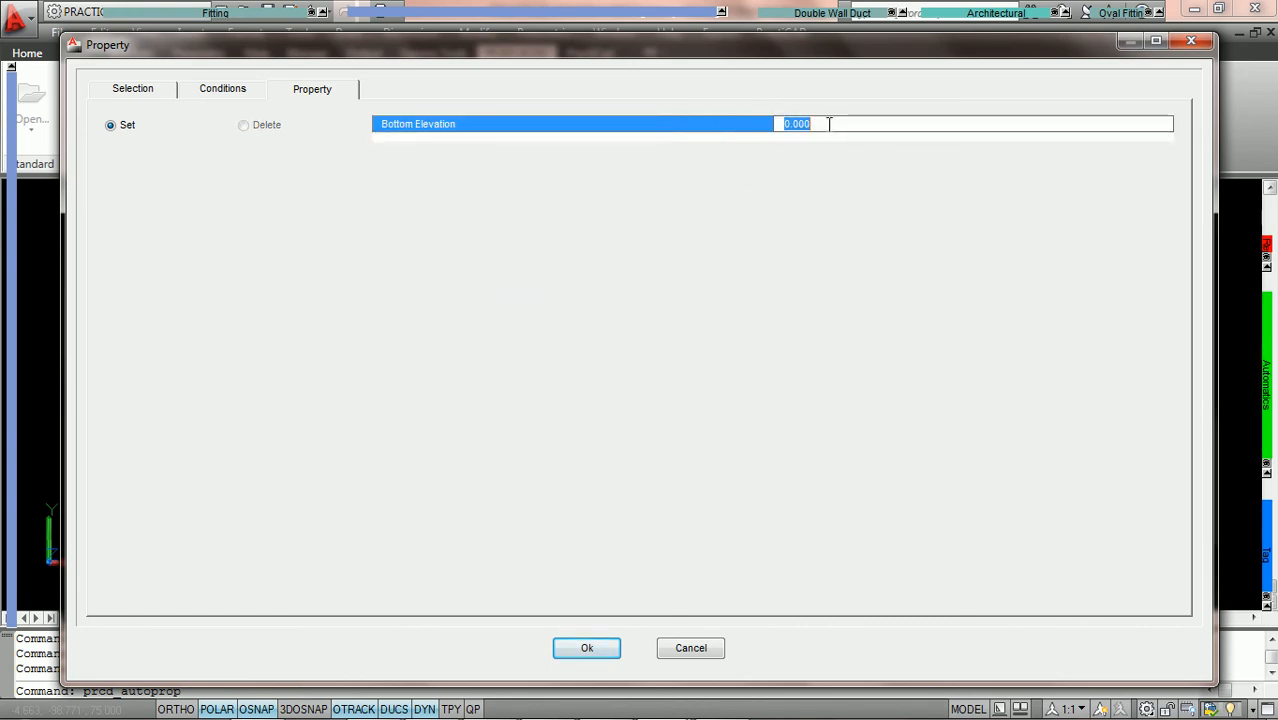
{"action": "type", "text": "120"}
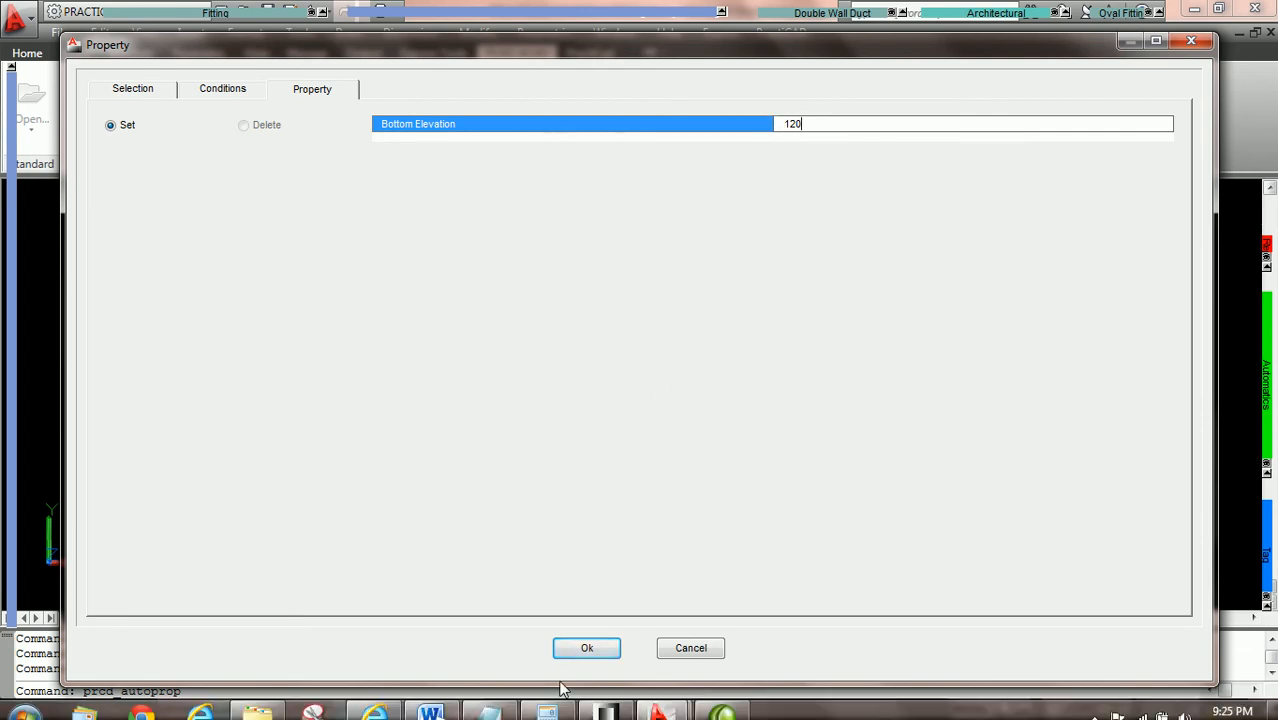
{"action": "left_click", "coordinate": [586, 648]}
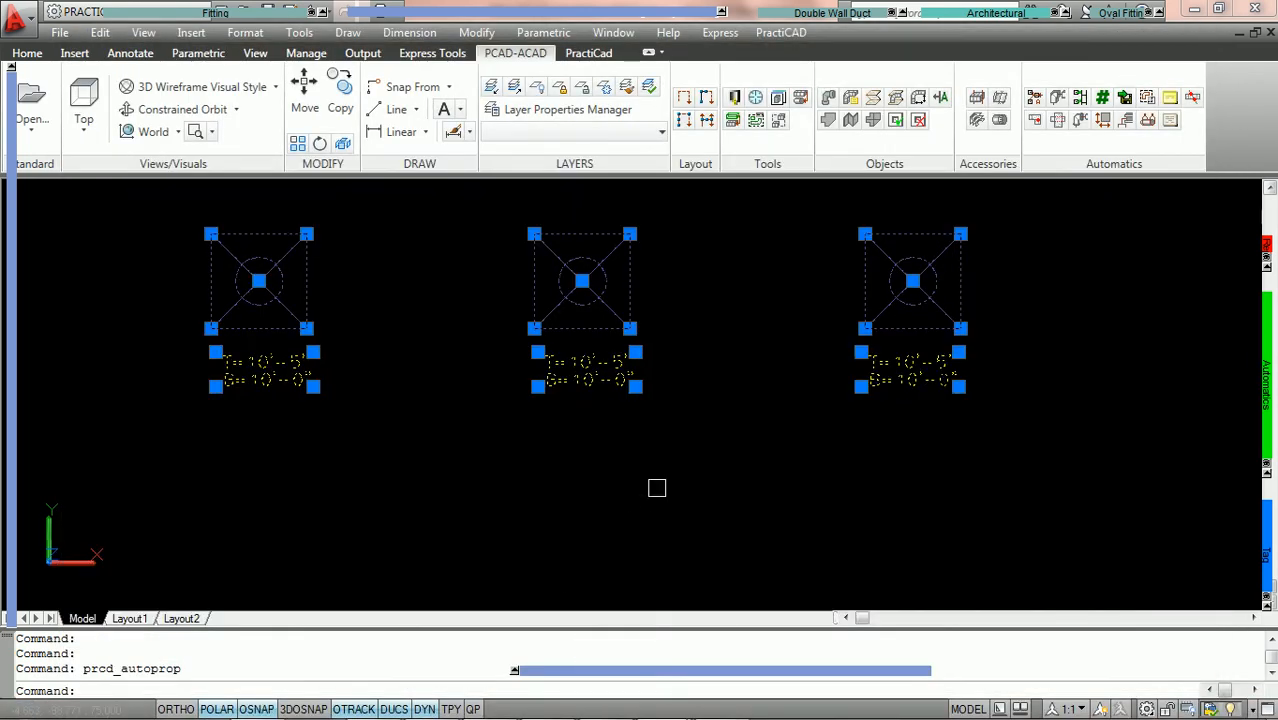
{"action": "key", "text": "Escape"}
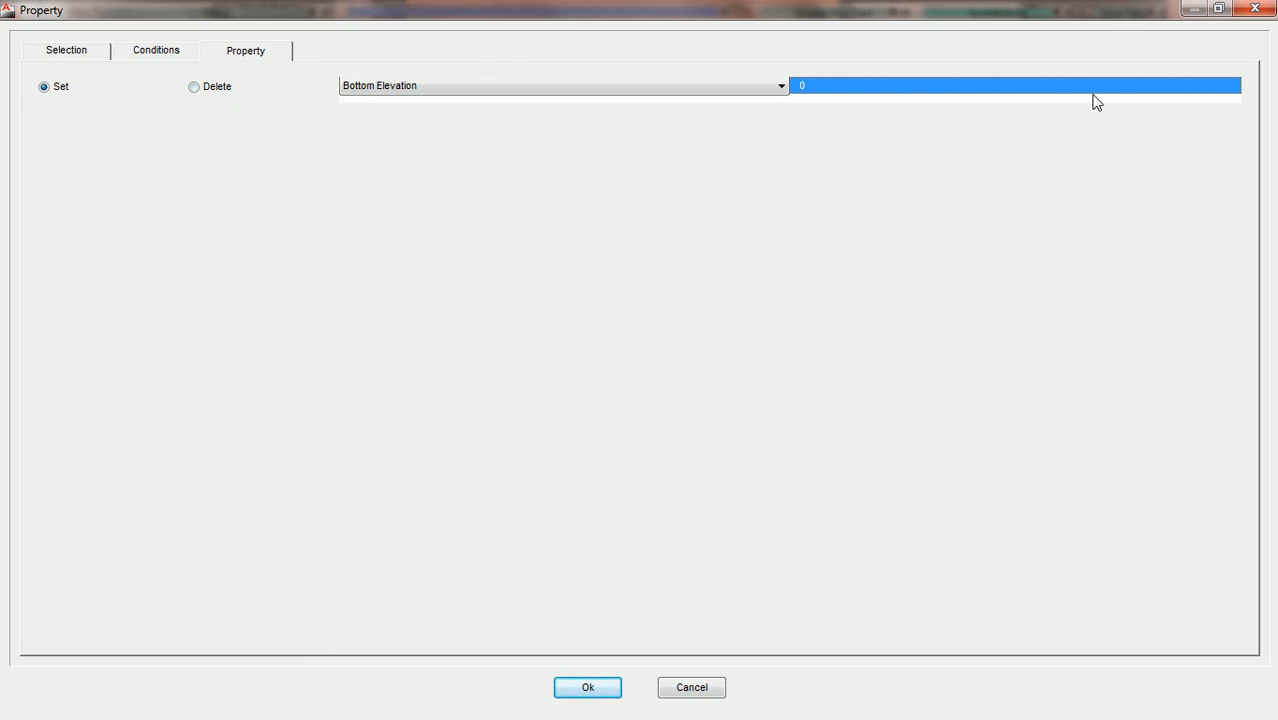
{"action": "left_click", "coordinate": [1254, 10]}
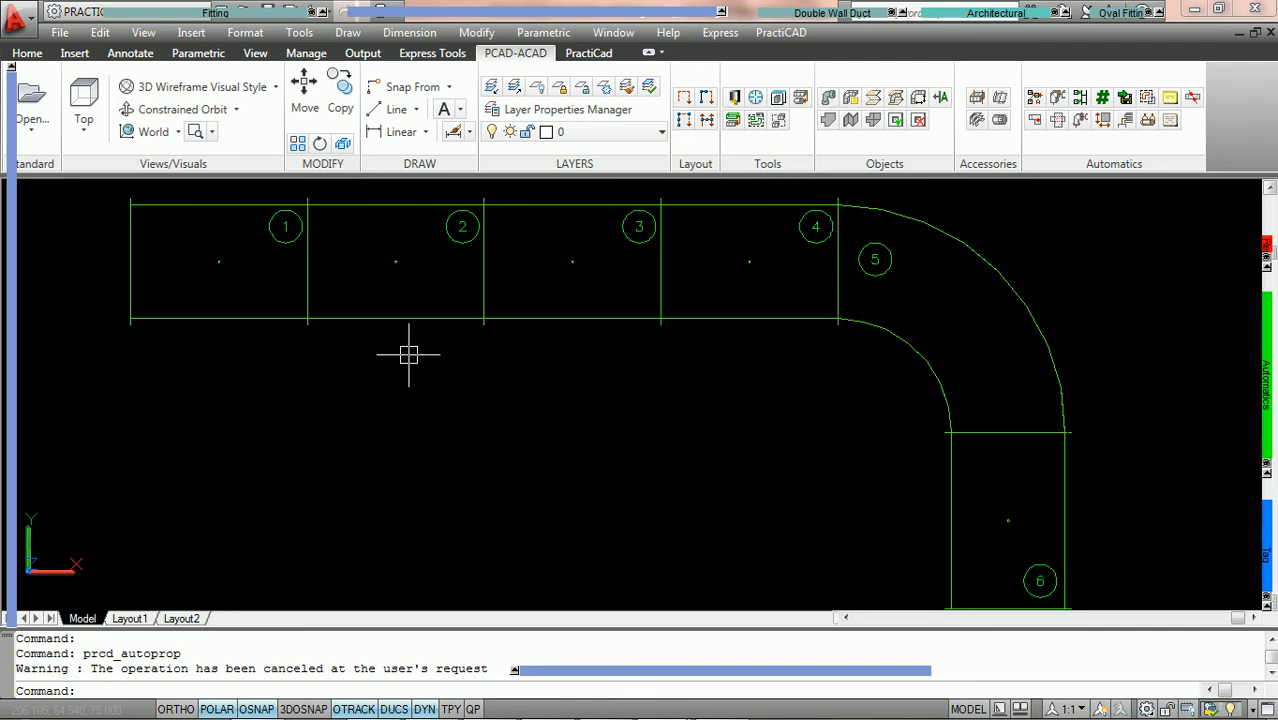
- Clear the Piece # of the first straight rectangular duct in the run through its object properties
{"action": "double_click", "coordinate": [224, 320]}
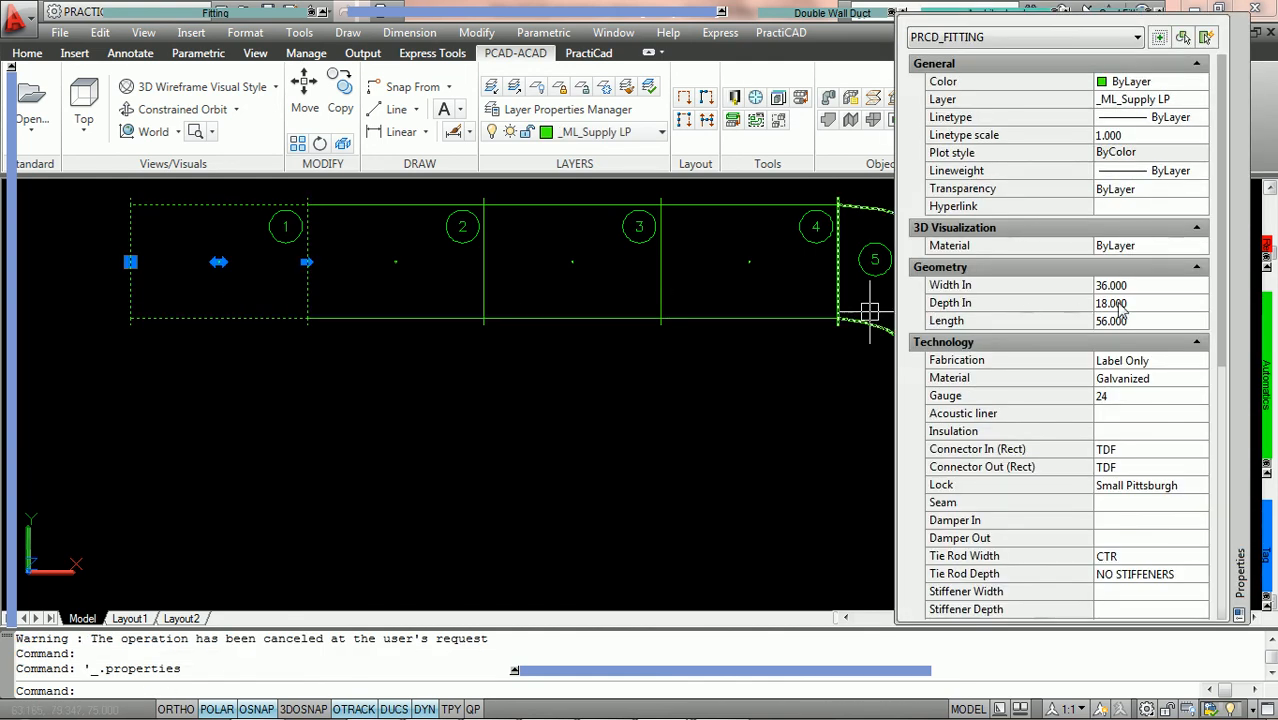
{"action": "scroll", "coordinate": [1120, 344], "scroll_direction": "down", "scroll_amount": 8}
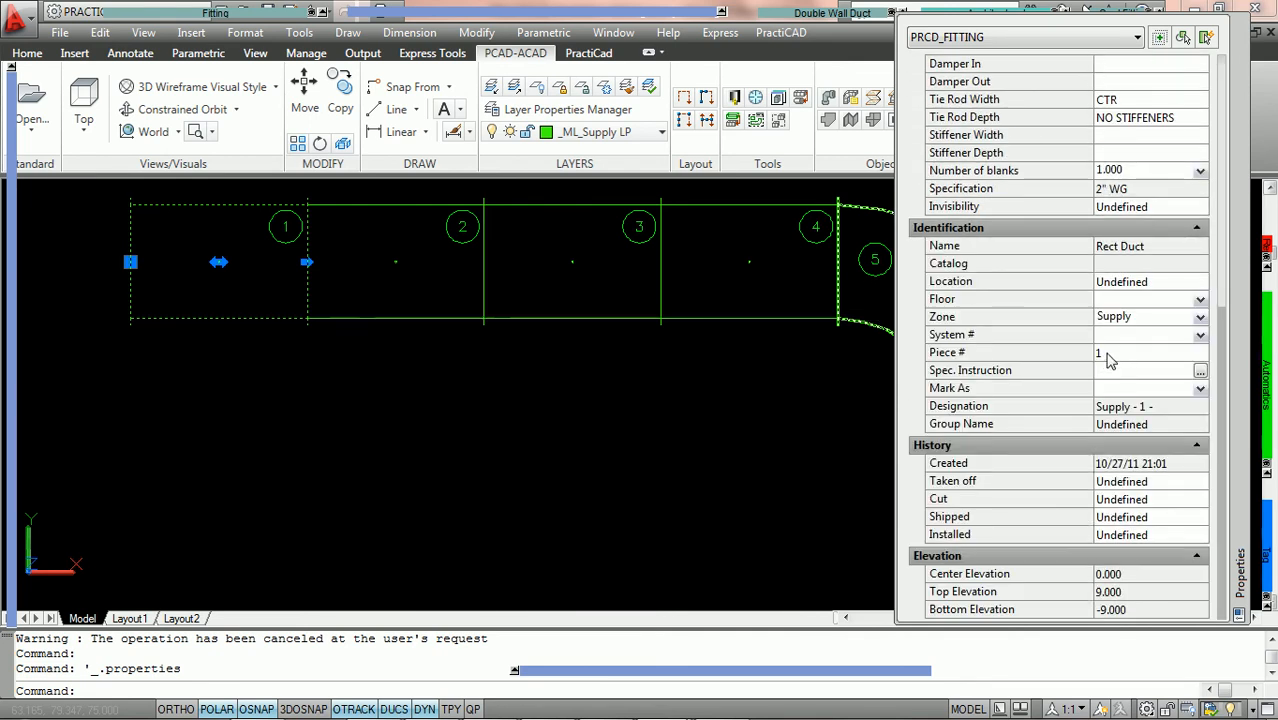
{"action": "left_click", "coordinate": [1105, 353]}
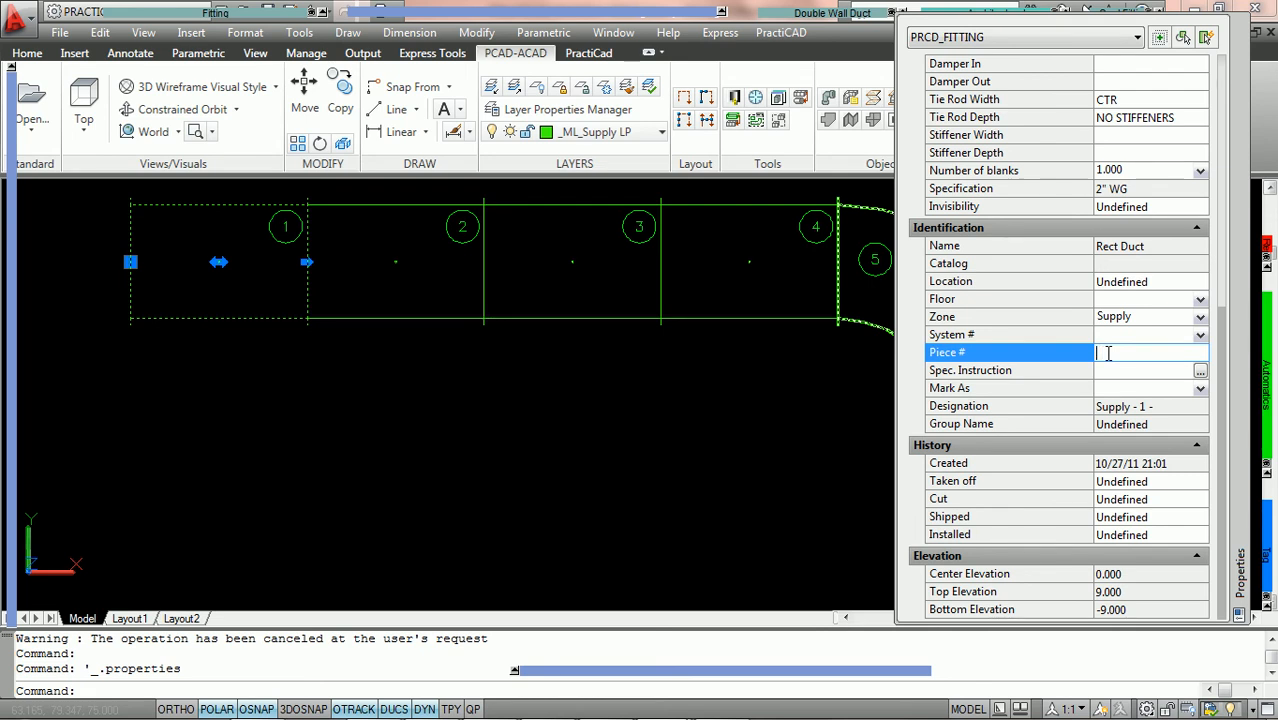
{"action": "key", "text": "BackSpace"}
{"action": "key", "text": "Tab"}
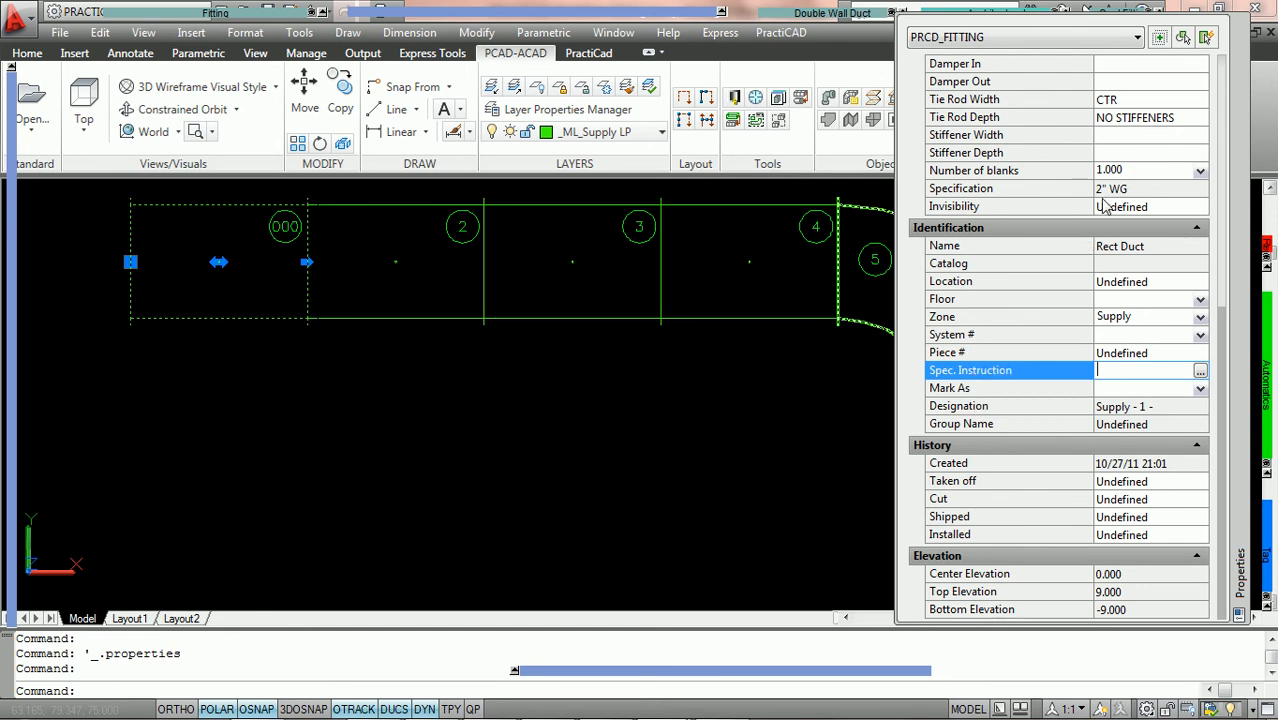
{"action": "left_click", "coordinate": [1240, 34]}
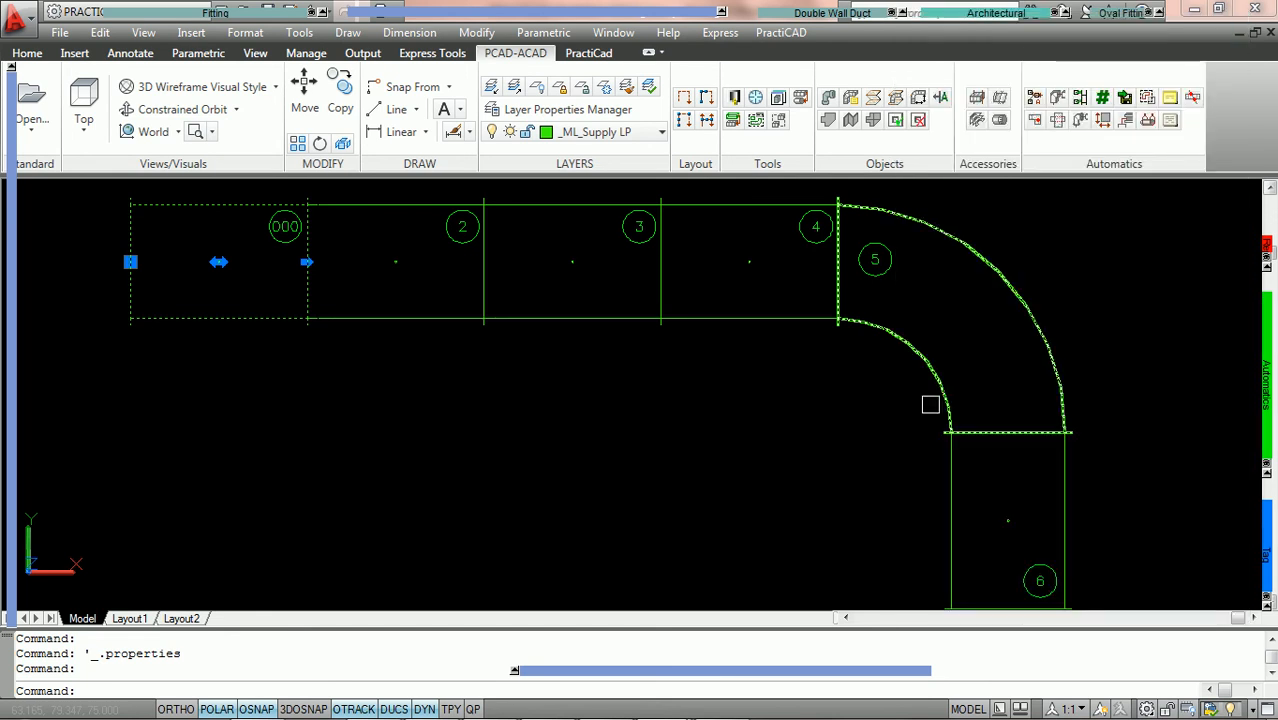
- Select the duct run's straight pieces and elbow, and start AutoProperty for object type Fitting on the current selection with the ASI library included
{"action": "left_click", "coordinate": [1103, 512]}
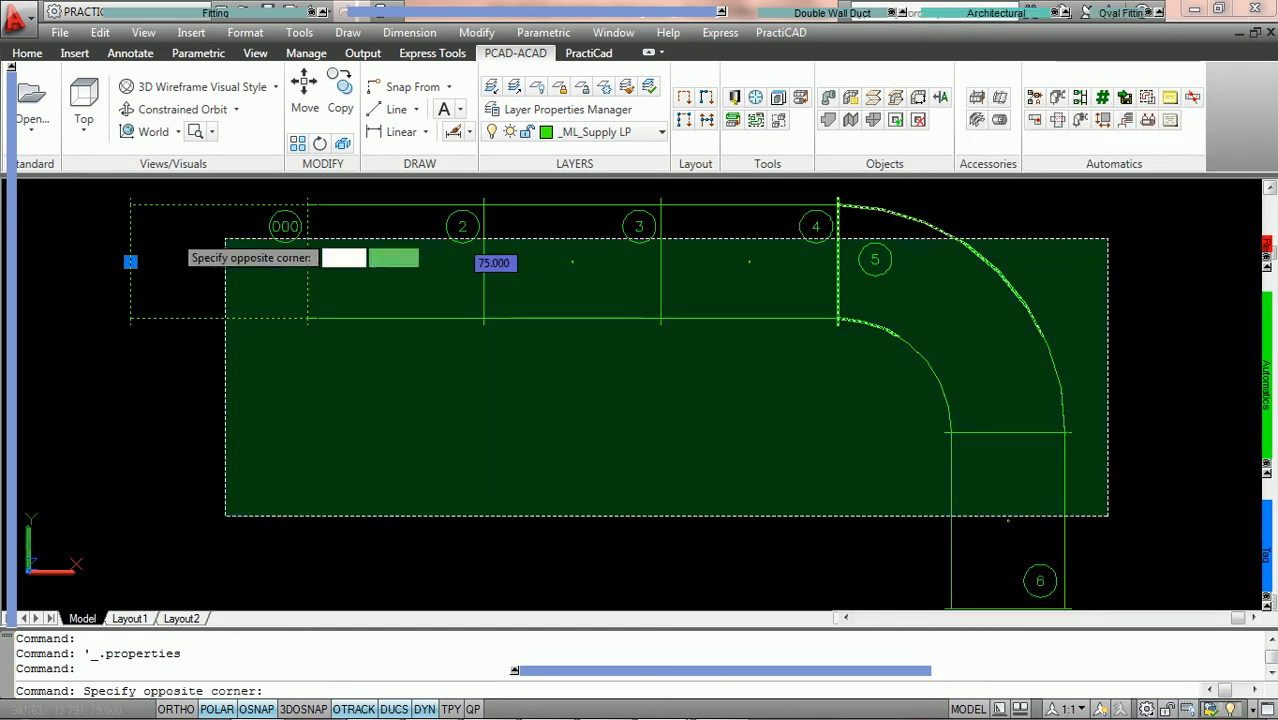
{"action": "left_click", "coordinate": [146, 233]}
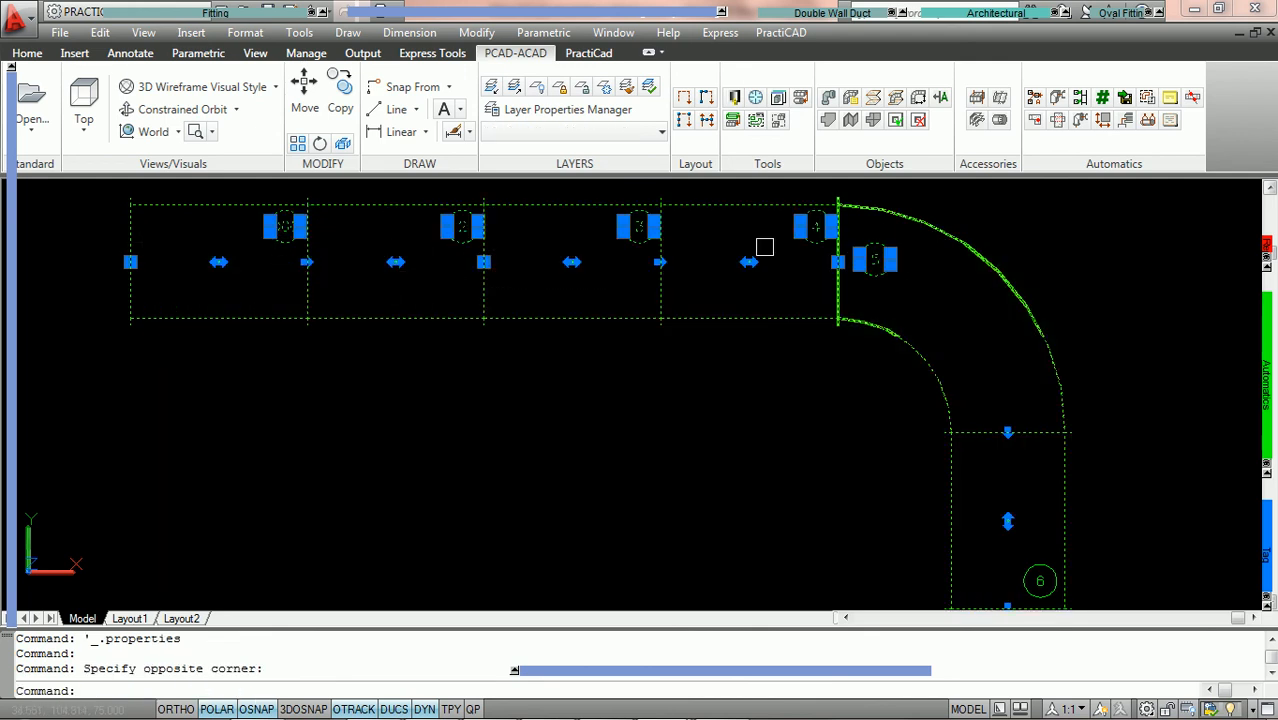
{"action": "left_click", "coordinate": [1170, 121]}
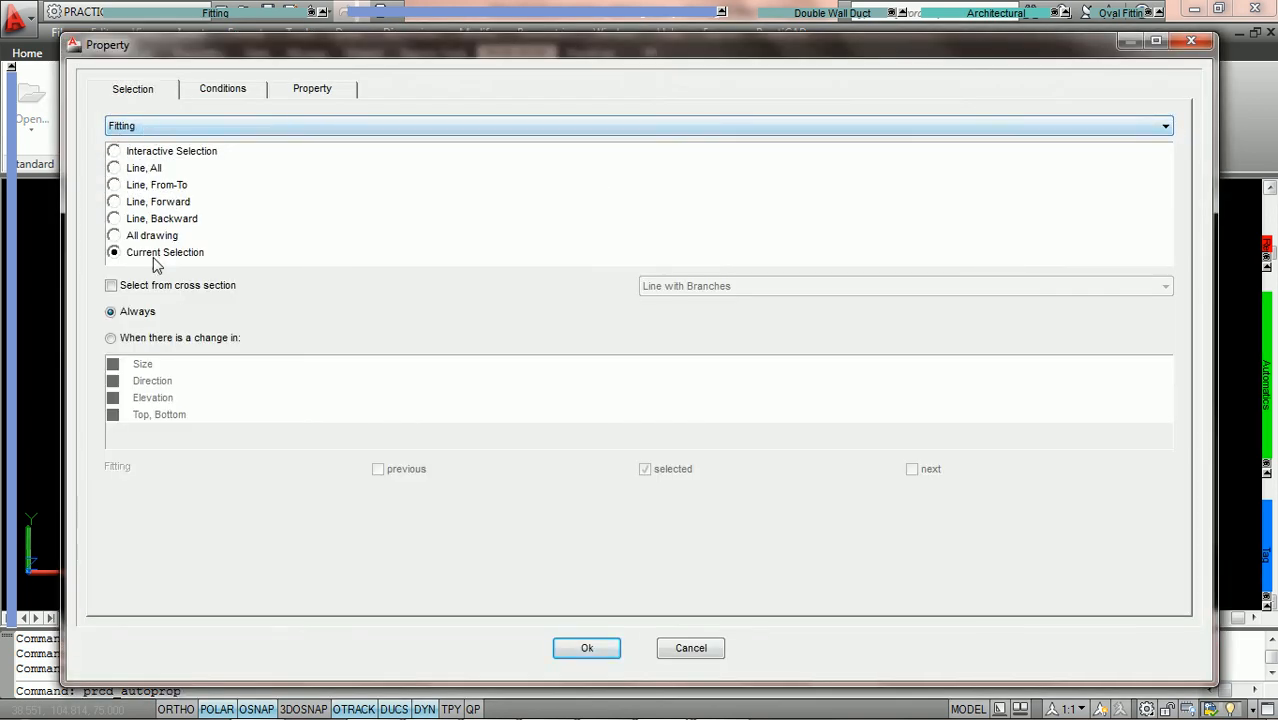
{"action": "left_click", "coordinate": [210, 95]}
{"action": "left_click", "coordinate": [147, 161]}
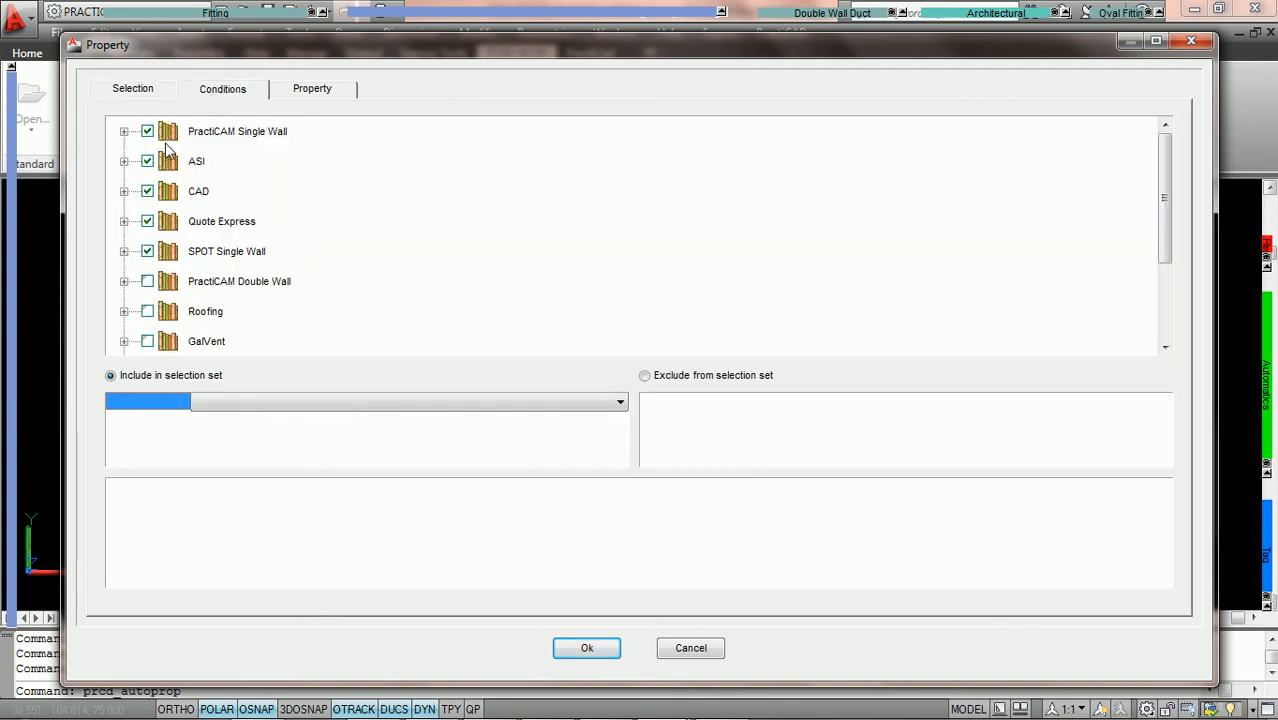
{"action": "left_click", "coordinate": [314, 91]}
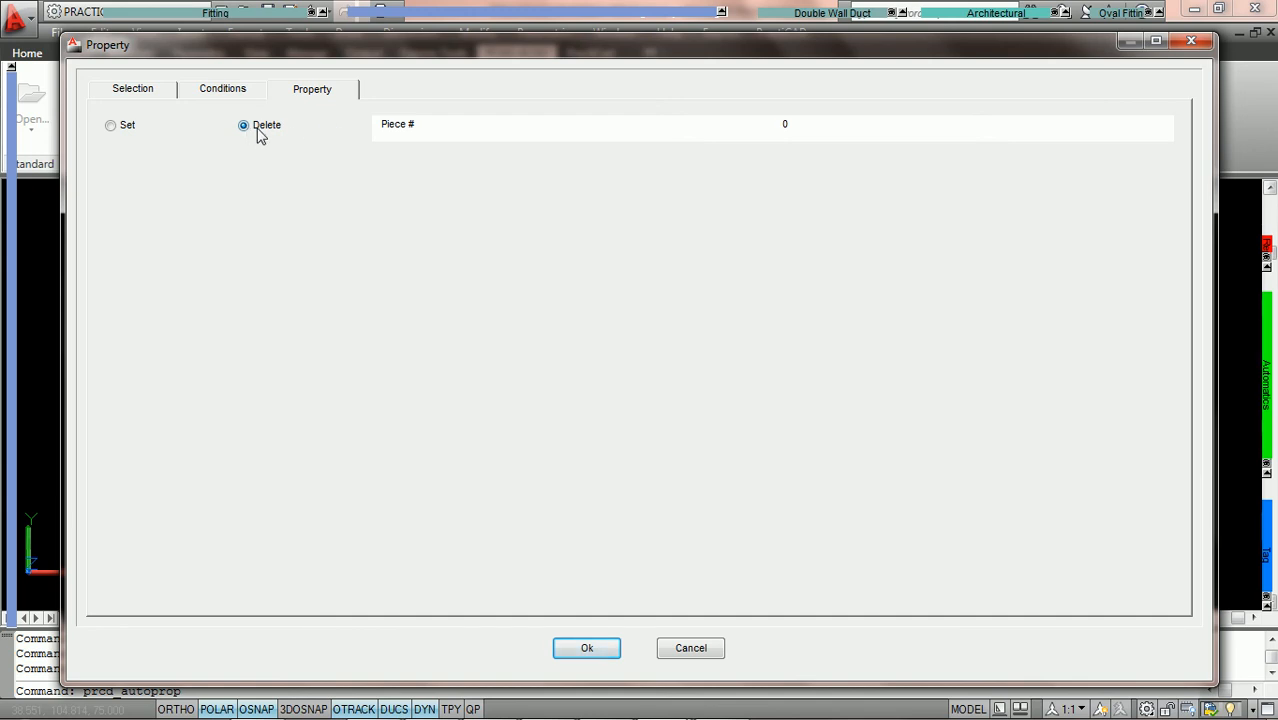
- Try Bottom Elevation as the property for the Delete option, and switch the operation to Set
{"action": "left_click", "coordinate": [472, 133]}
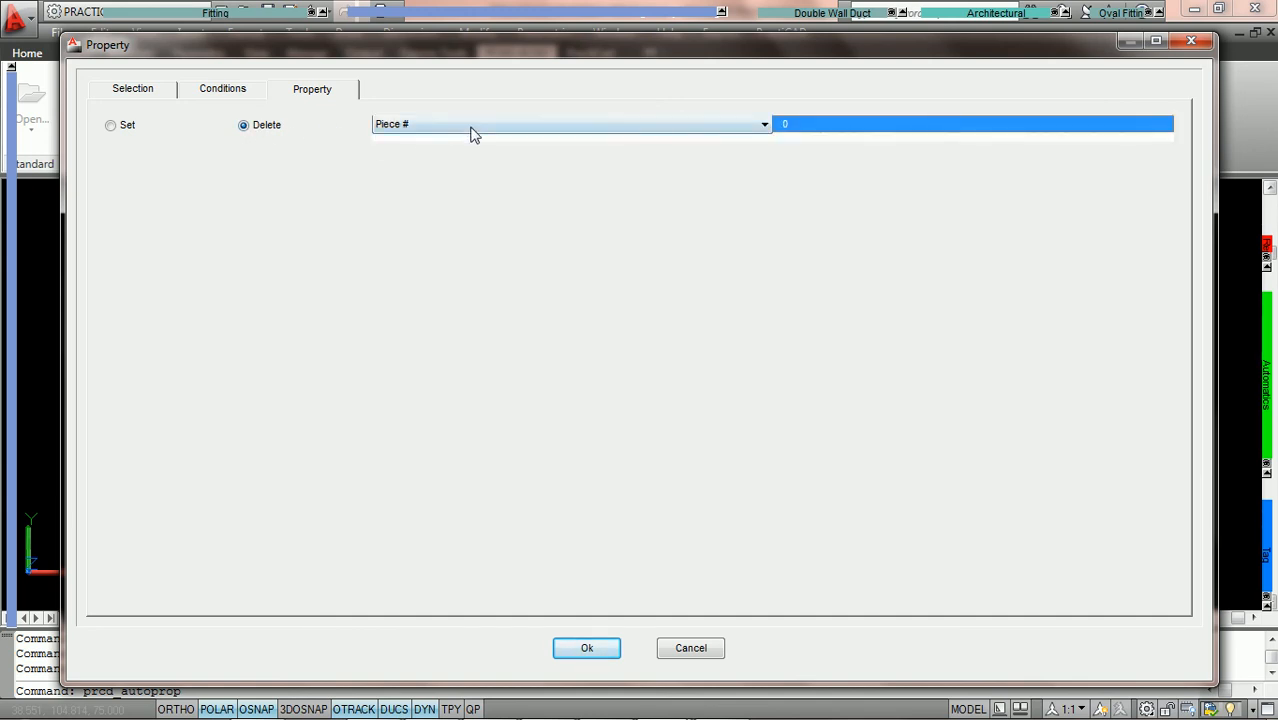
{"action": "left_click", "coordinate": [565, 131]}
{"action": "key", "text": "b"}
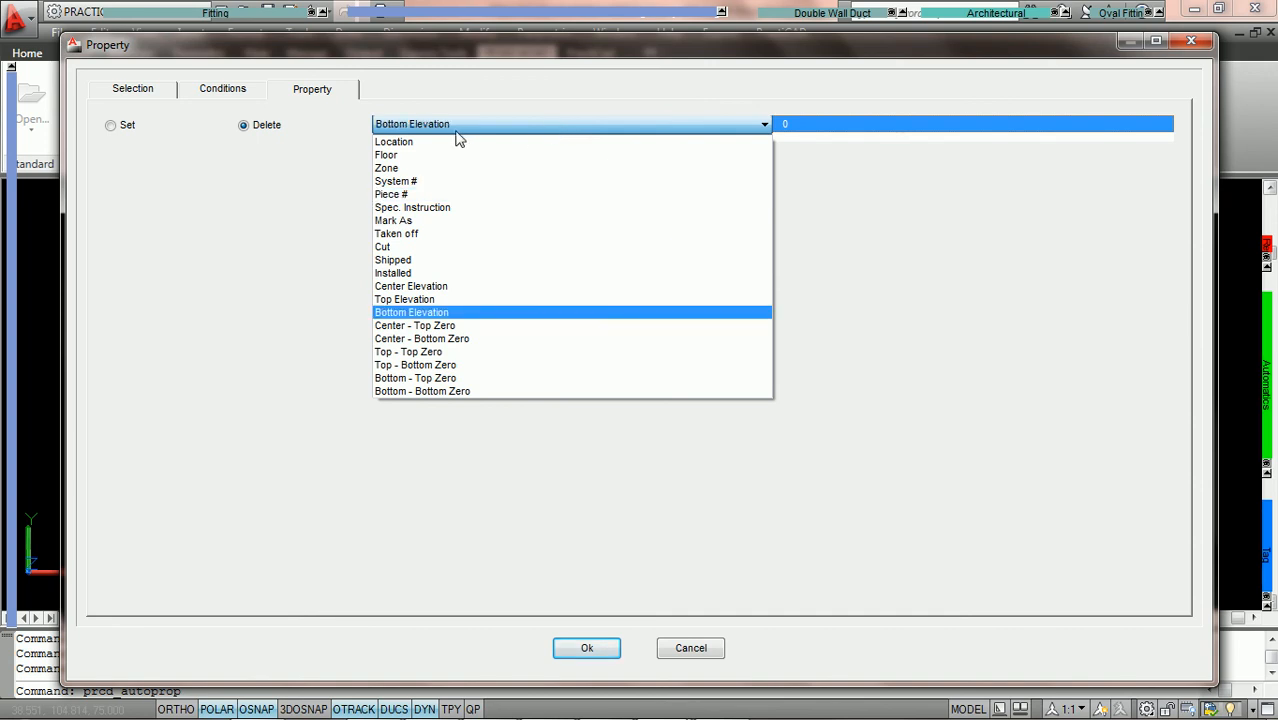
{"action": "left_click", "coordinate": [485, 131]}
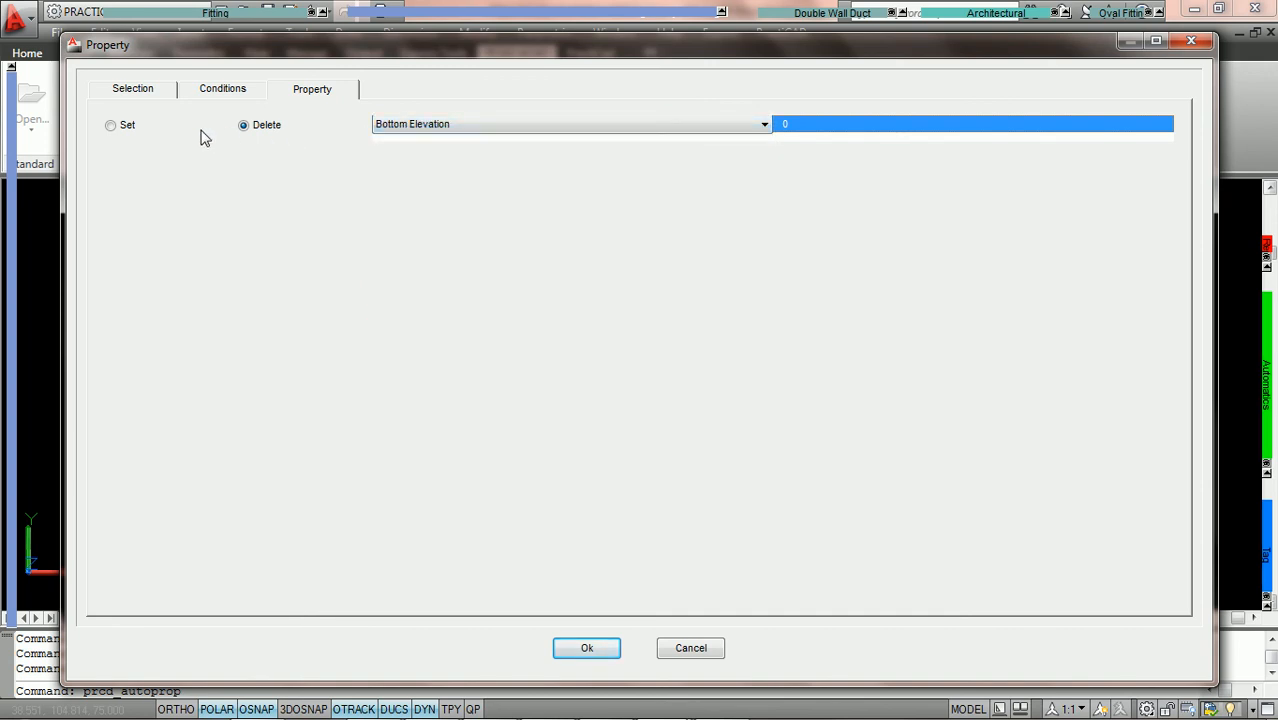
{"action": "left_click", "coordinate": [112, 128]}
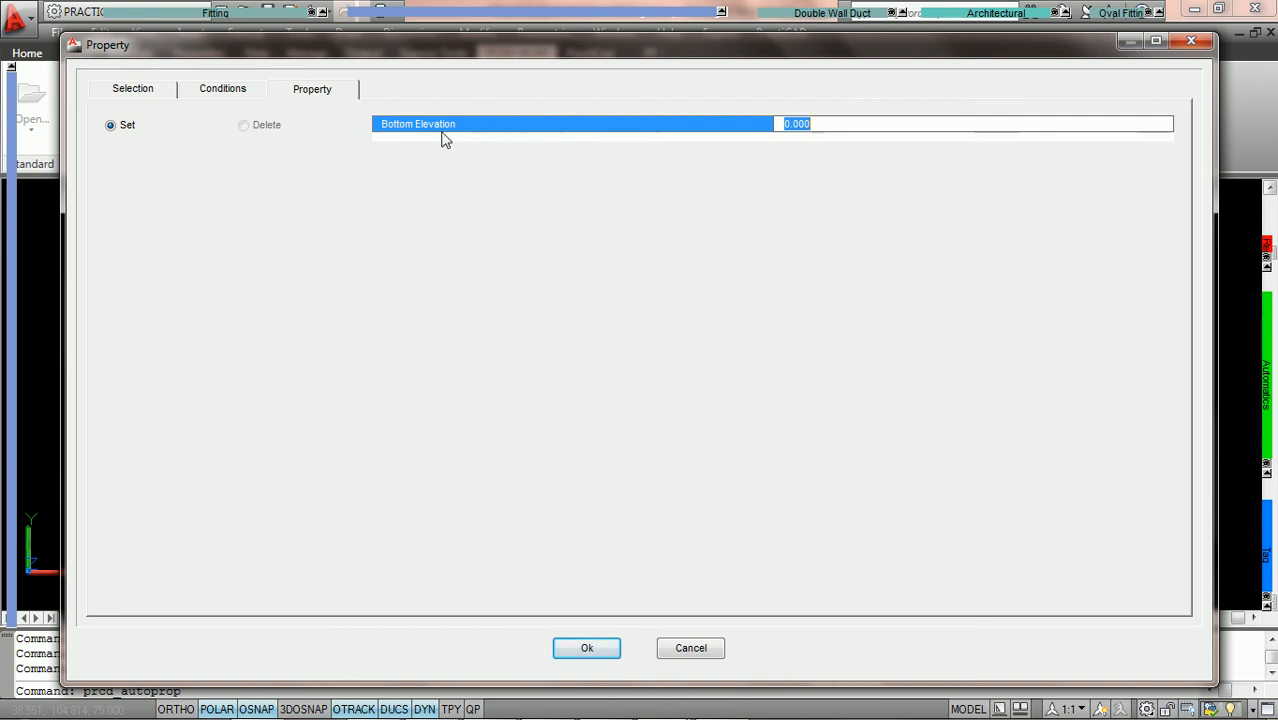
- Choose Piece # as the property with the Delete option, apply it to the selected fittings and clear the selection
{"action": "left_click", "coordinate": [519, 125]}
{"action": "left_click", "coordinate": [519, 125]}
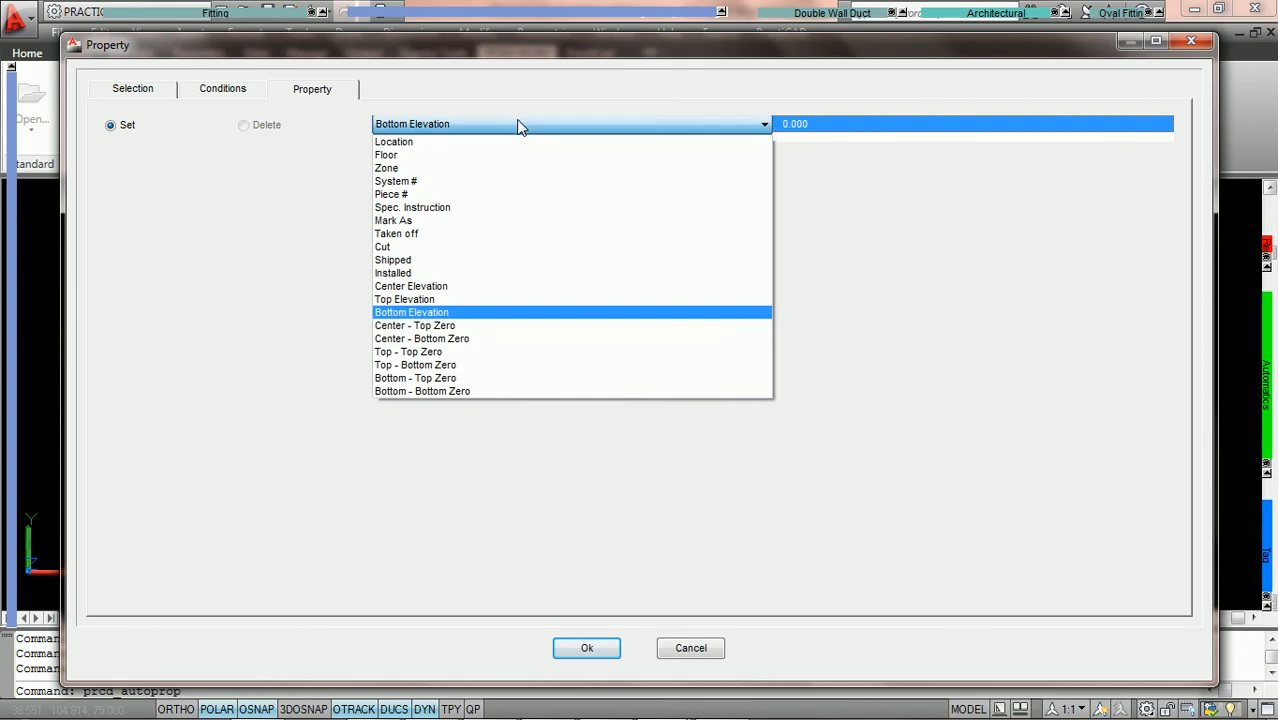
{"action": "left_click", "coordinate": [481, 195]}
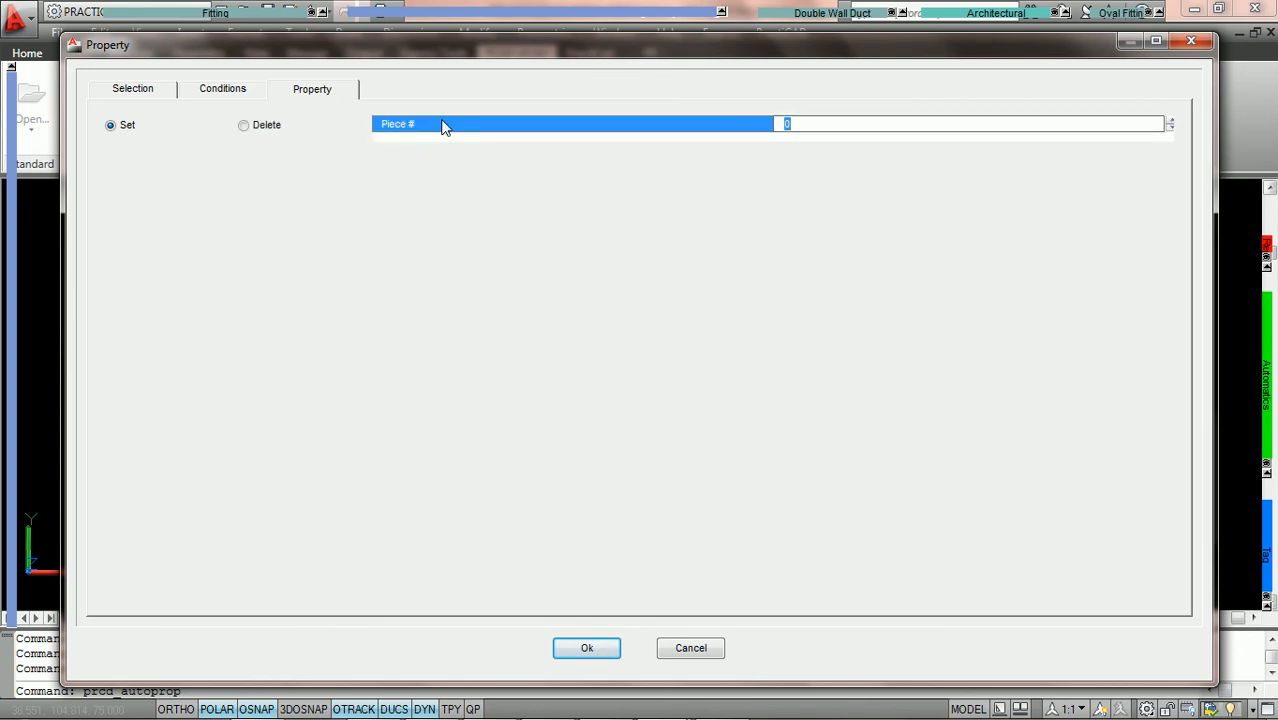
{"action": "left_click", "coordinate": [244, 126]}
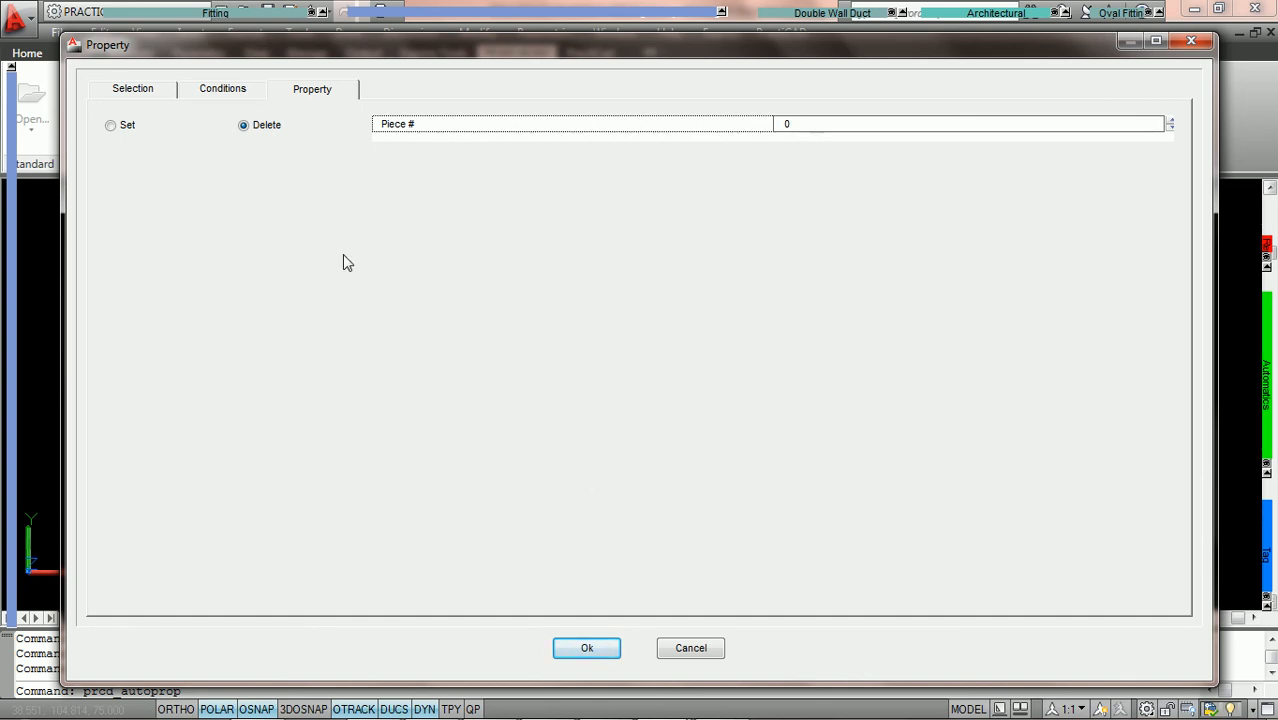
{"action": "left_click", "coordinate": [581, 648]}
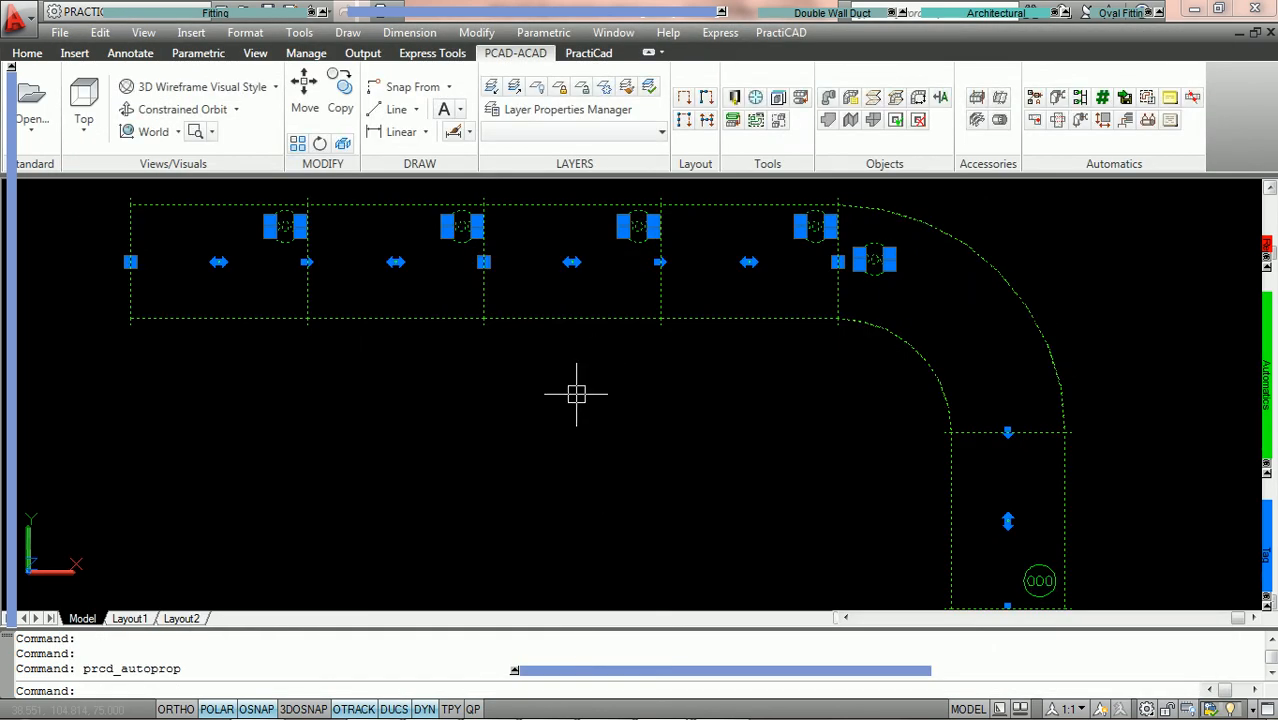
{"action": "key", "text": "Escape"}
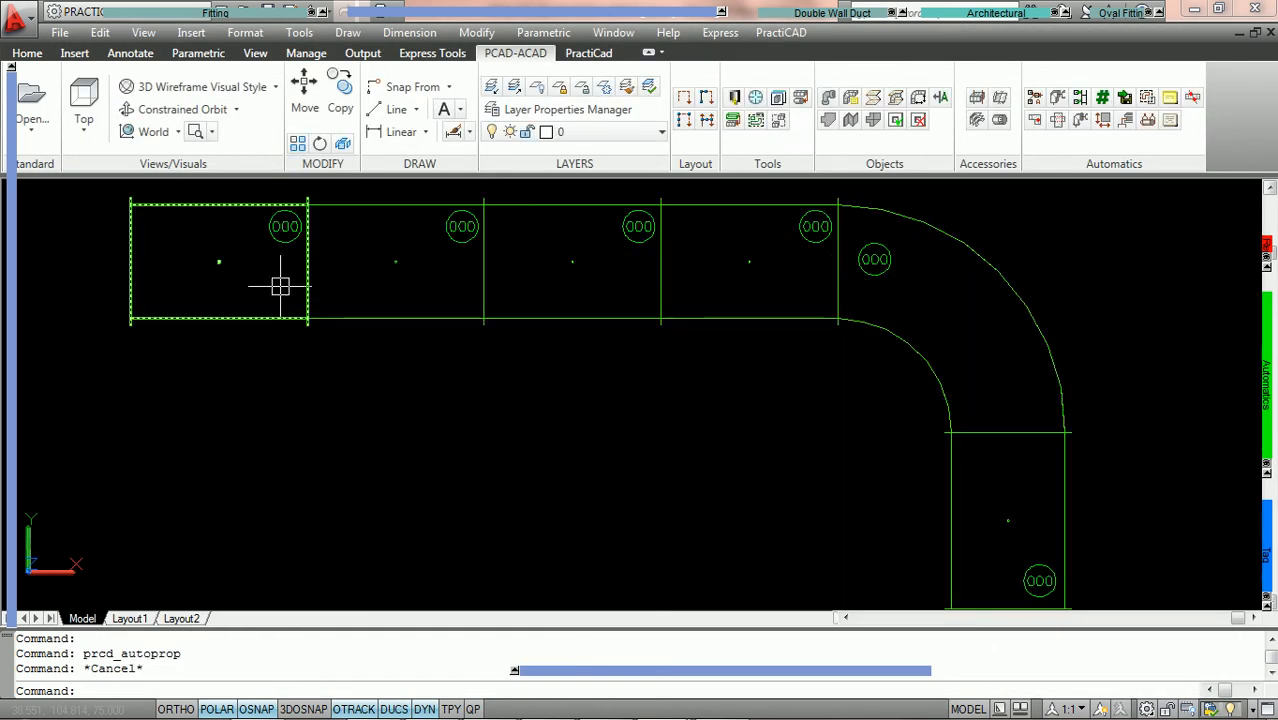
{"action": "mouse_move", "coordinate": [280, 286]}
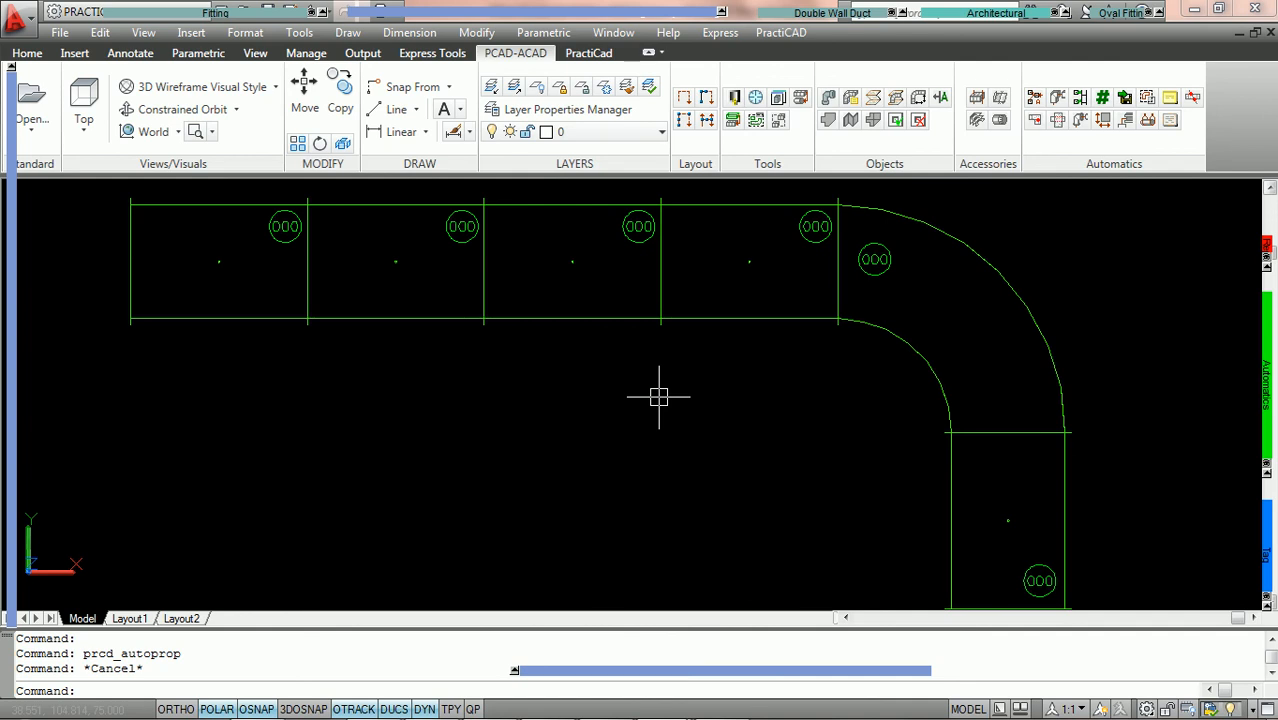
{"action": "key", "text": "Return"}
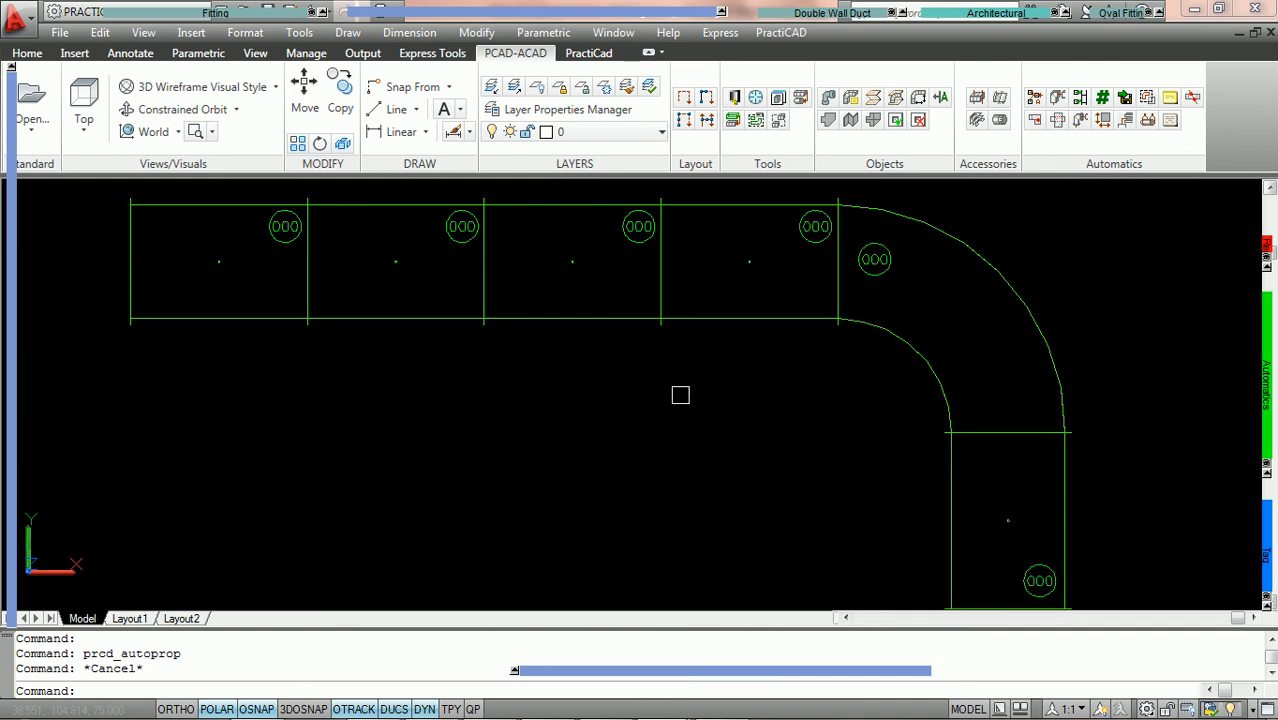